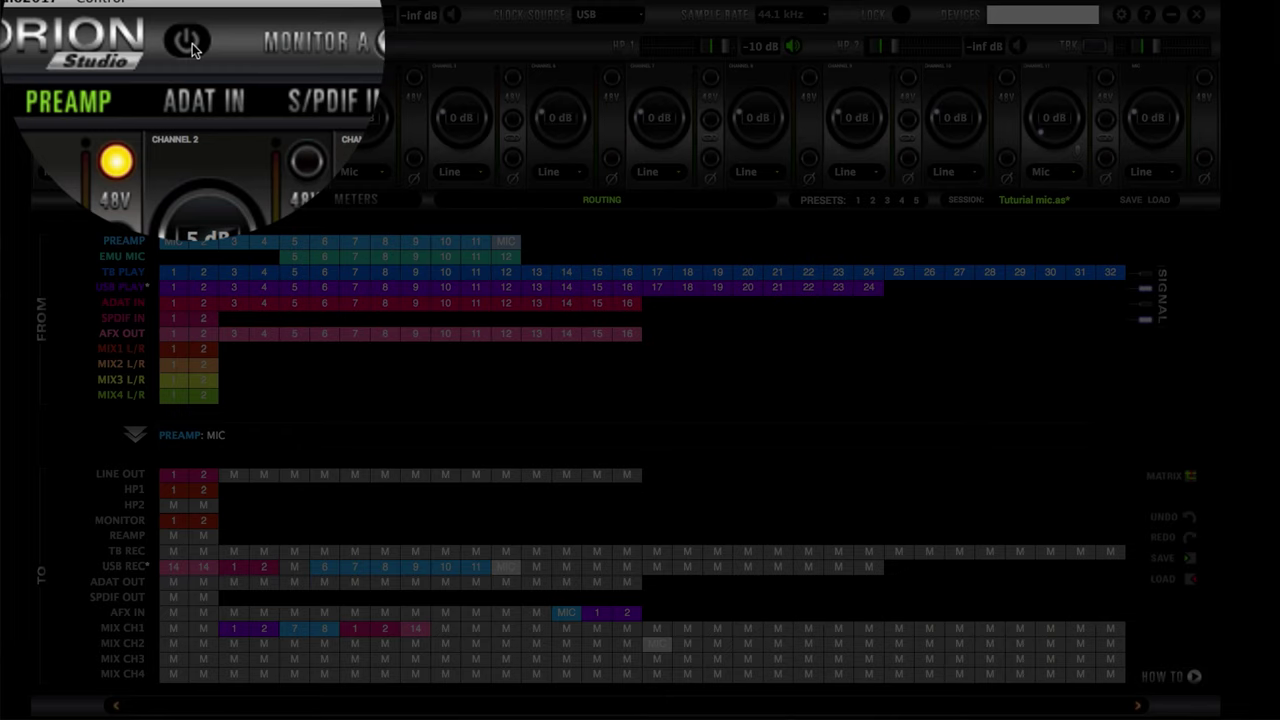
- Power on the interface and try out the monitor volume fader and monitor mute
click(193, 50)
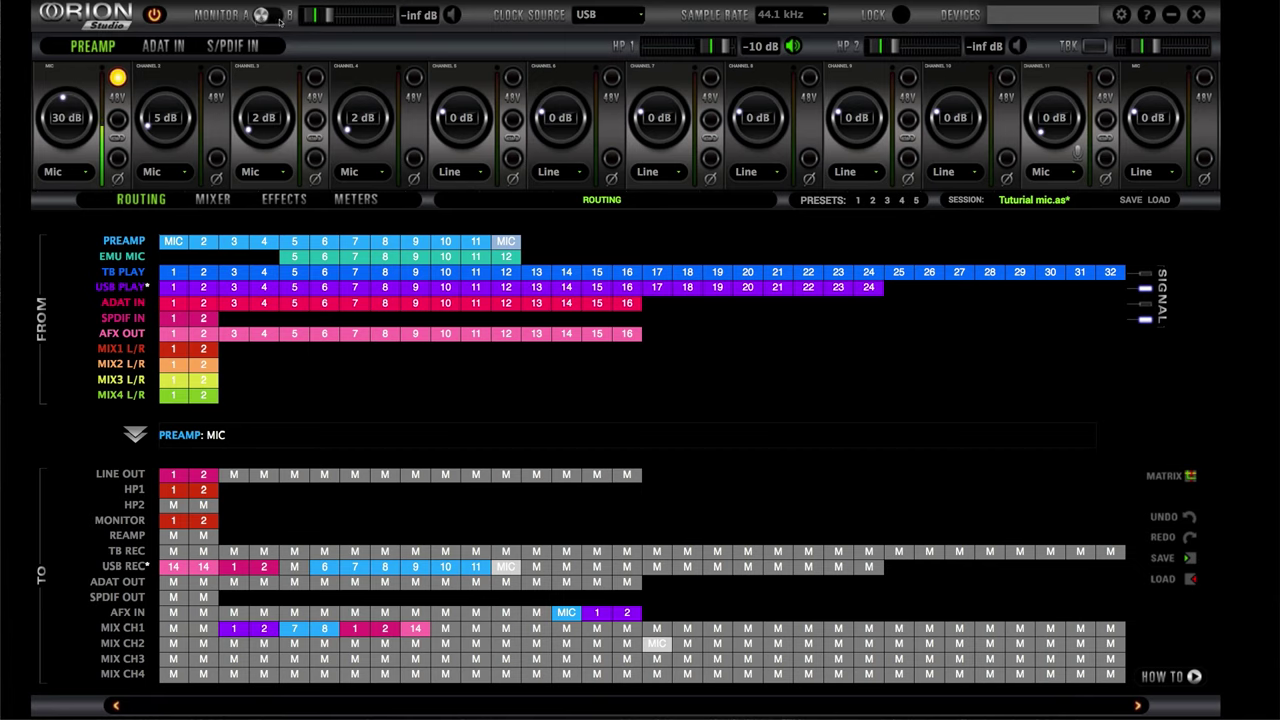
mouse_move(332, 19)
mouse_down()
mouse_move(359, 23)
mouse_move(338, 20)
mouse_up()
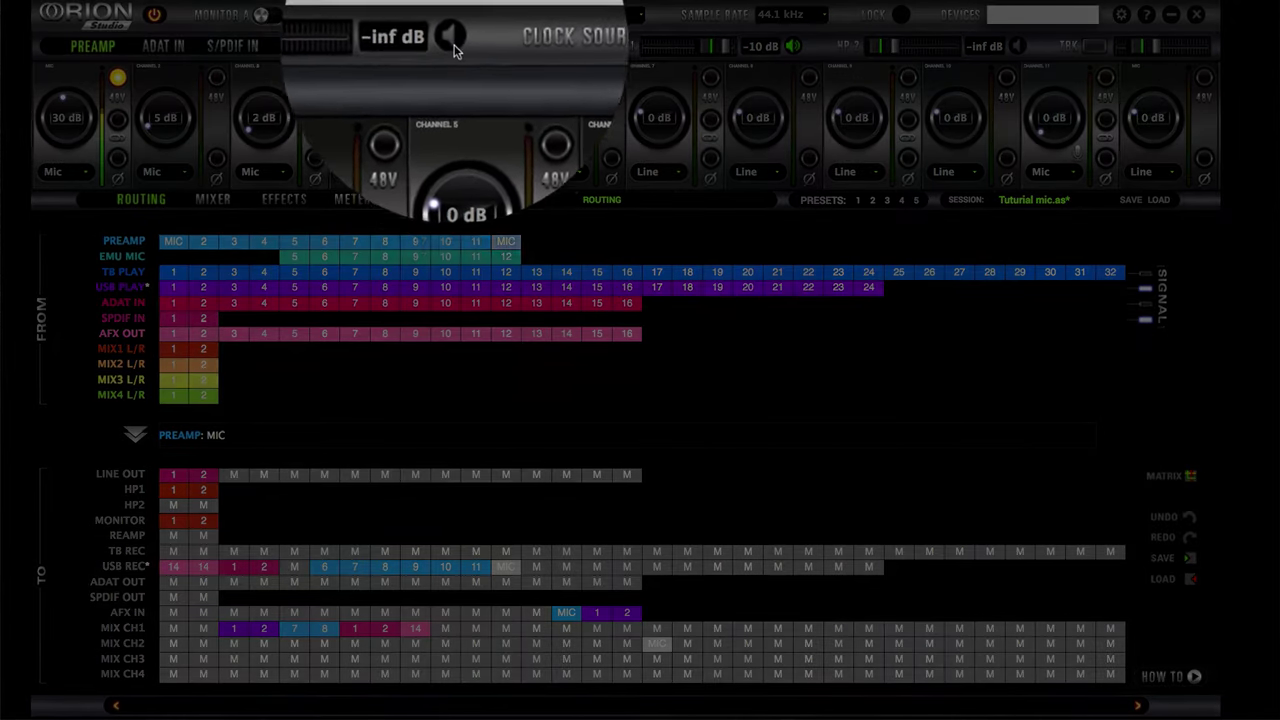
click(452, 15)
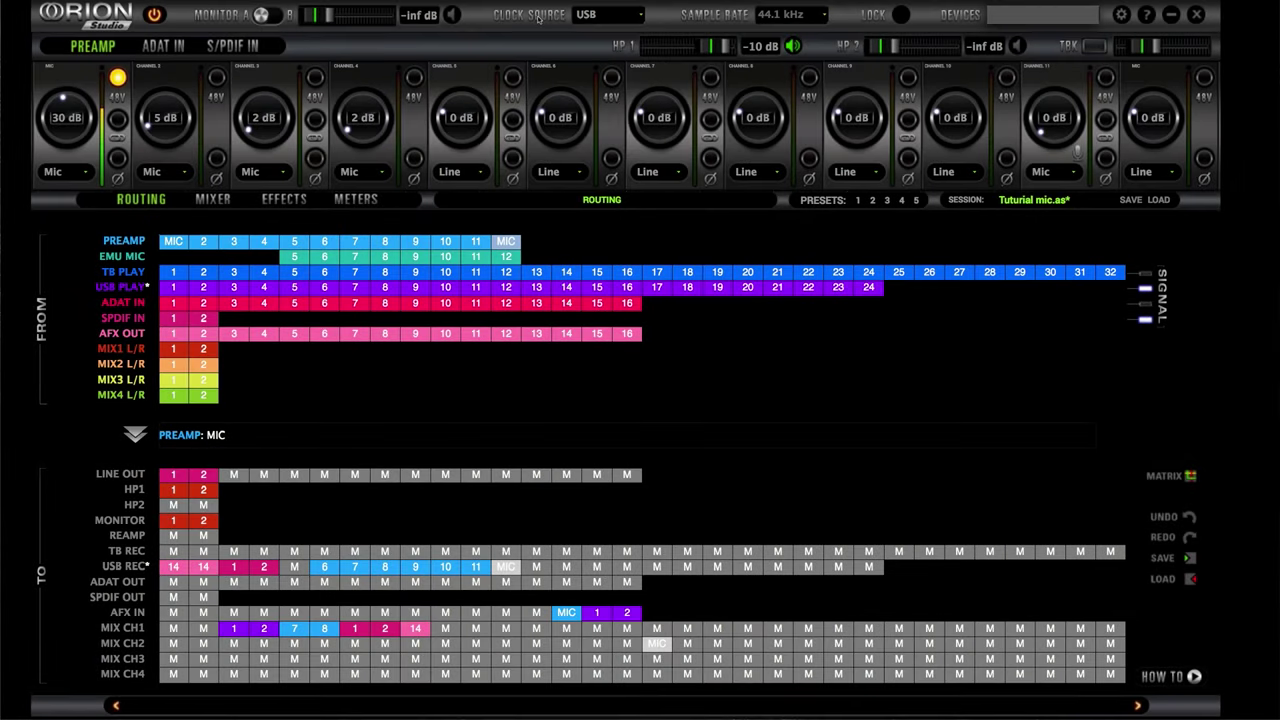
- Review the available clock source options
click(636, 15)
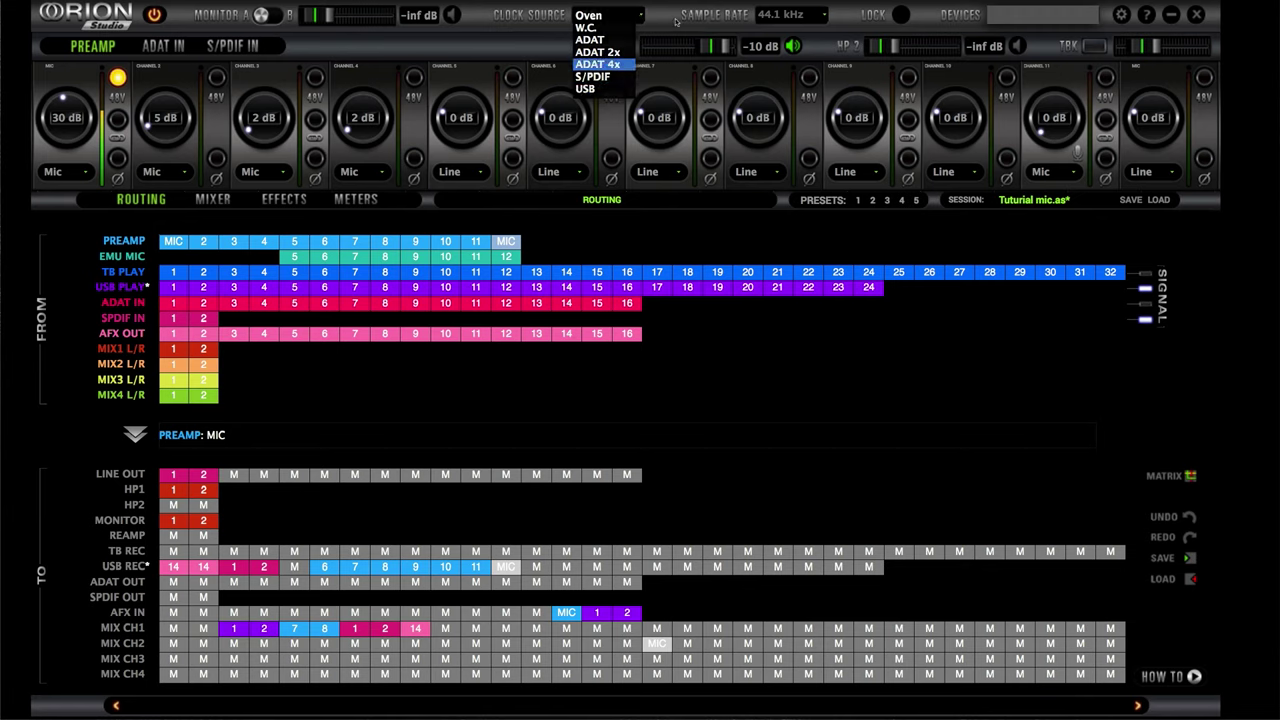
click(643, 20)
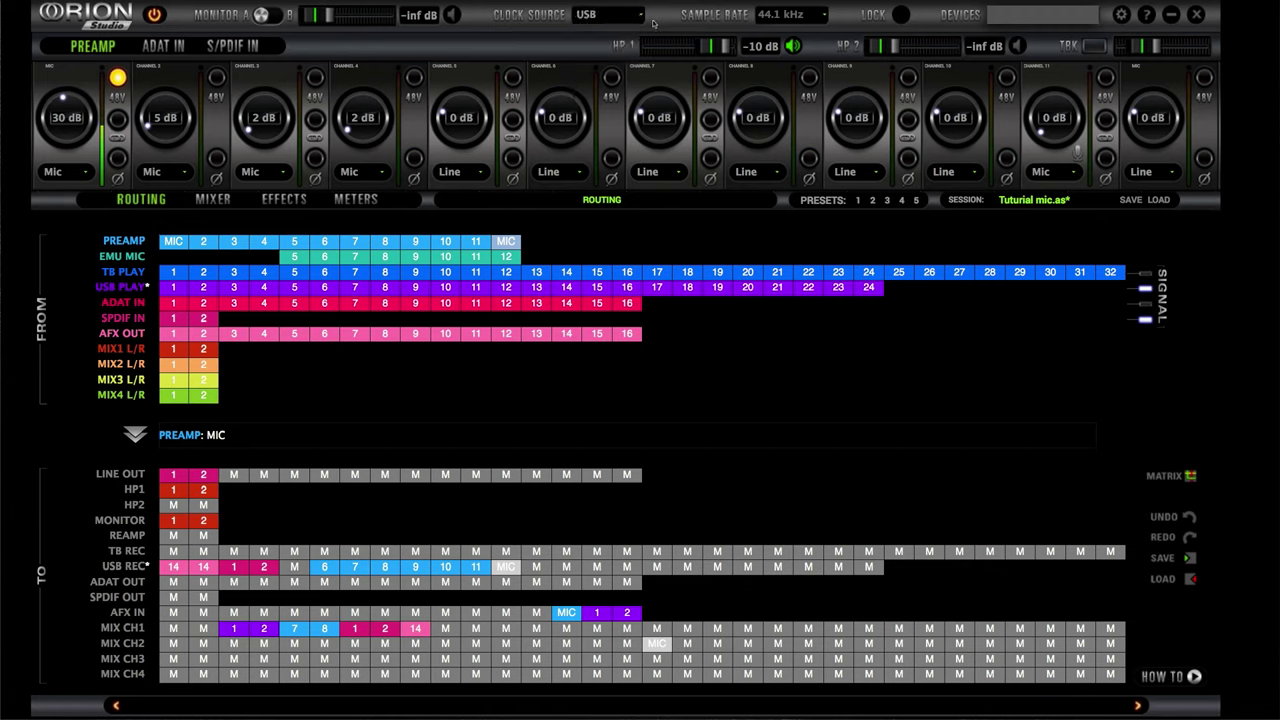
click(638, 18)
click(622, 20)
- Open the device settings and review the Monitor A output trim levels
click(1121, 15)
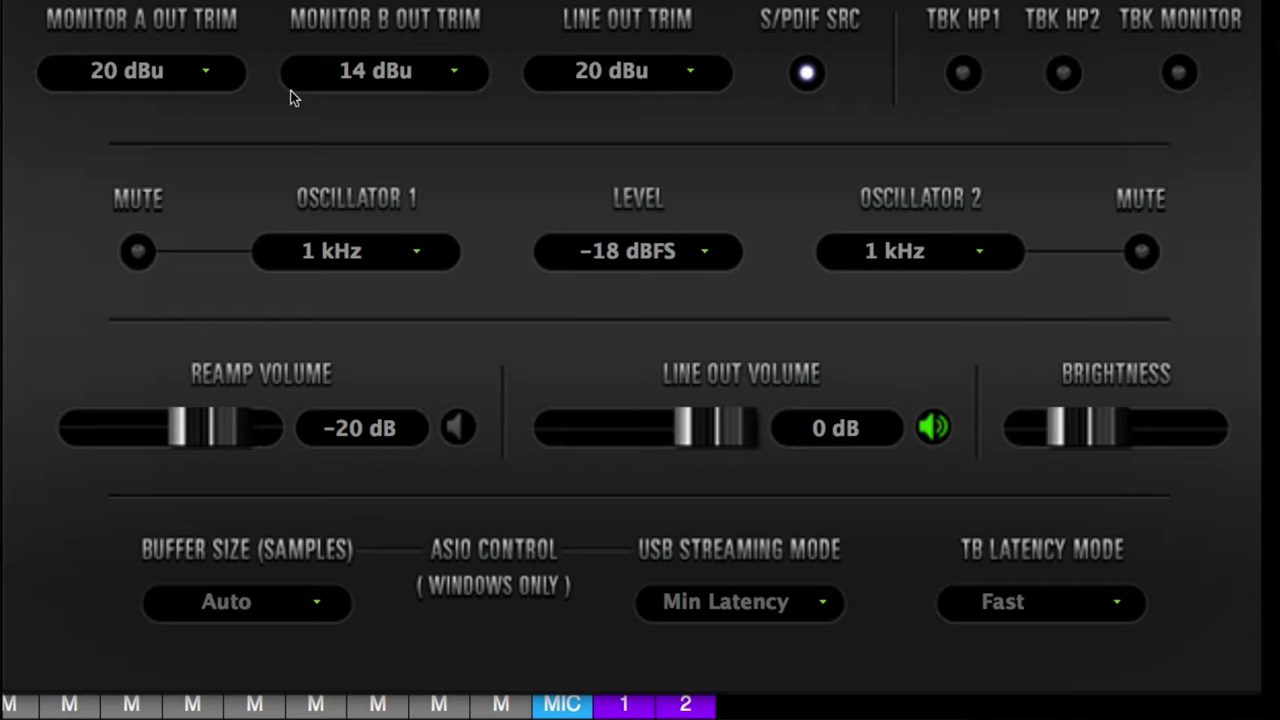
click(224, 78)
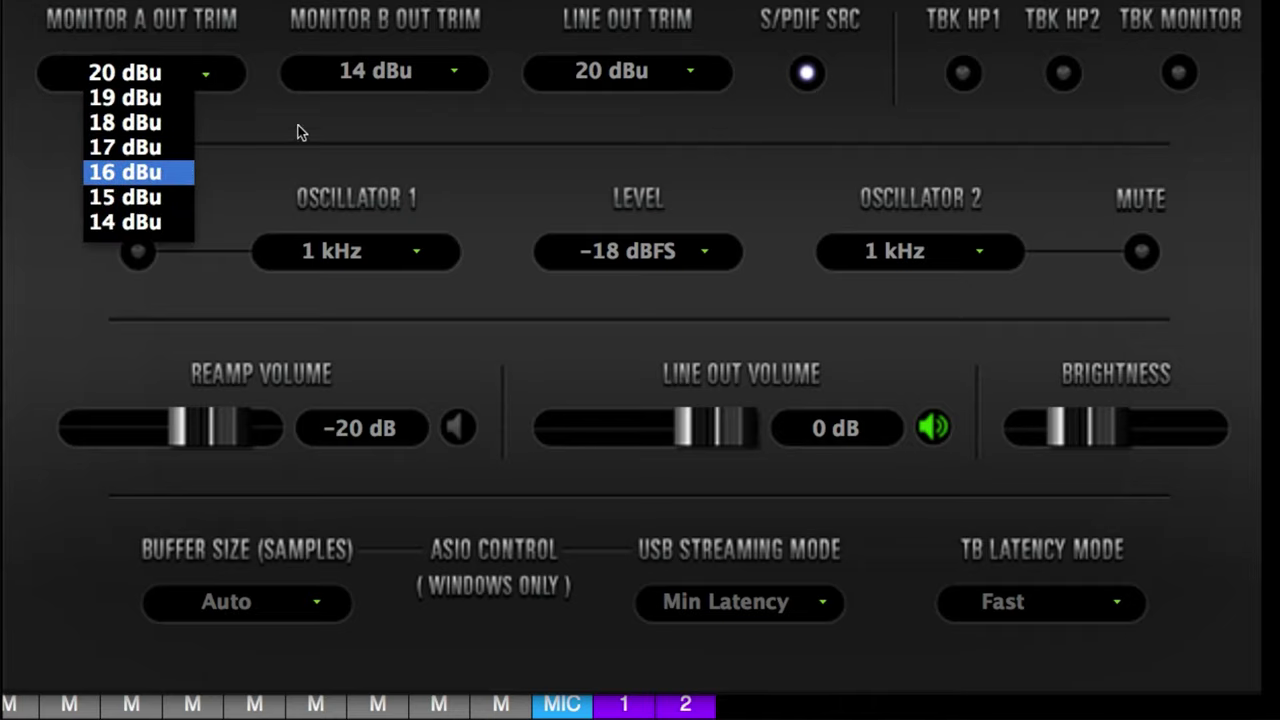
click(398, 121)
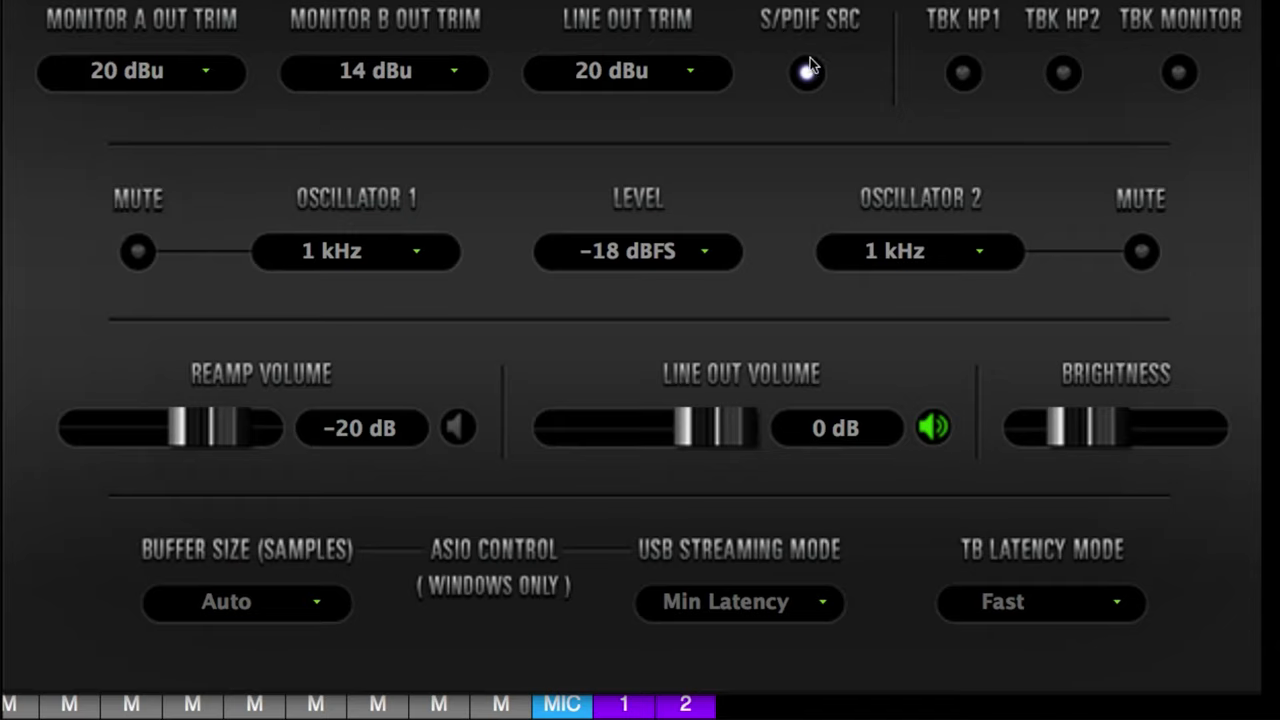
- Try switching talkback on and off for headphone outputs 1 and 2
click(965, 78)
click(1058, 76)
click(968, 84)
- Review the Oscillator 1 frequency options and choose -18 dBFS as the oscillator level
click(419, 259)
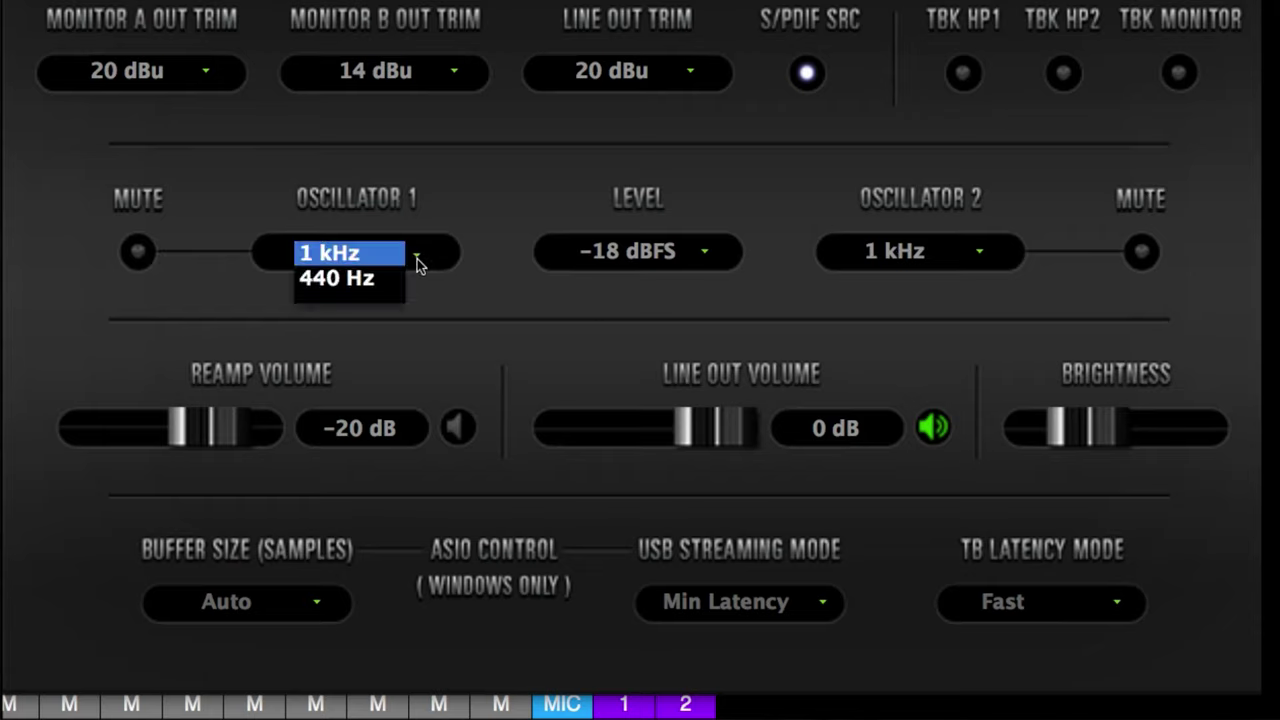
click(414, 263)
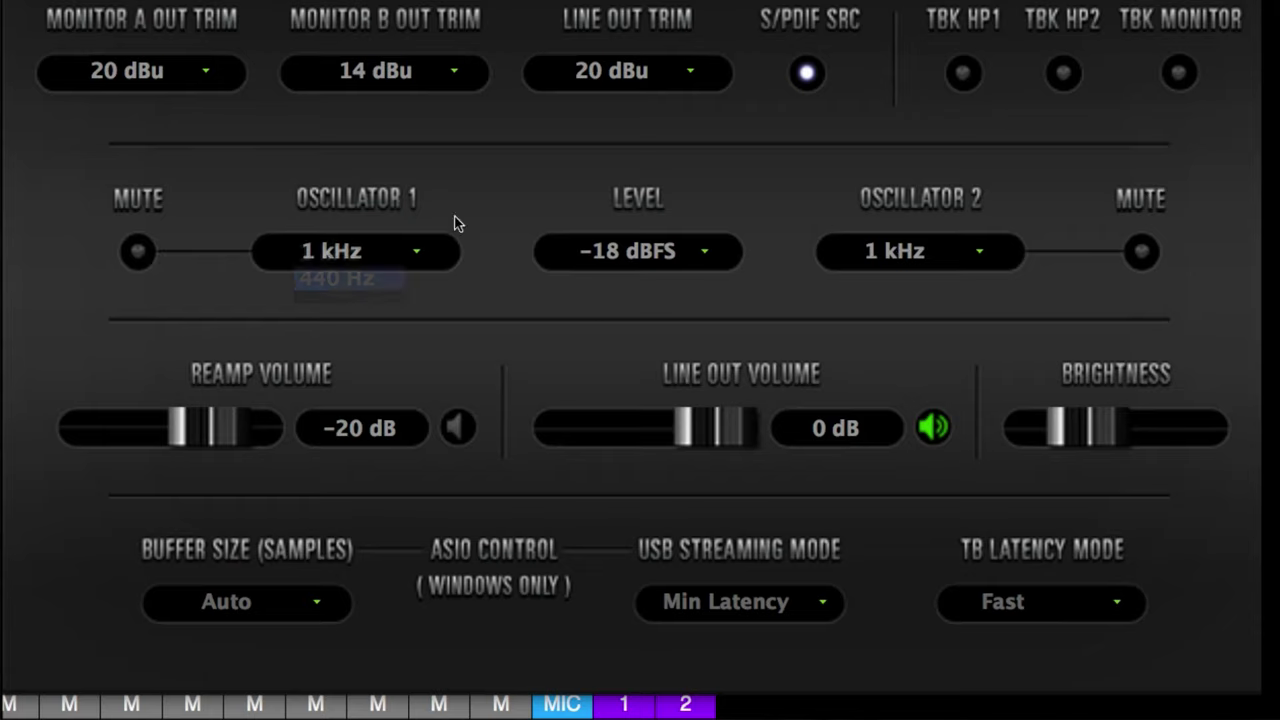
click(692, 261)
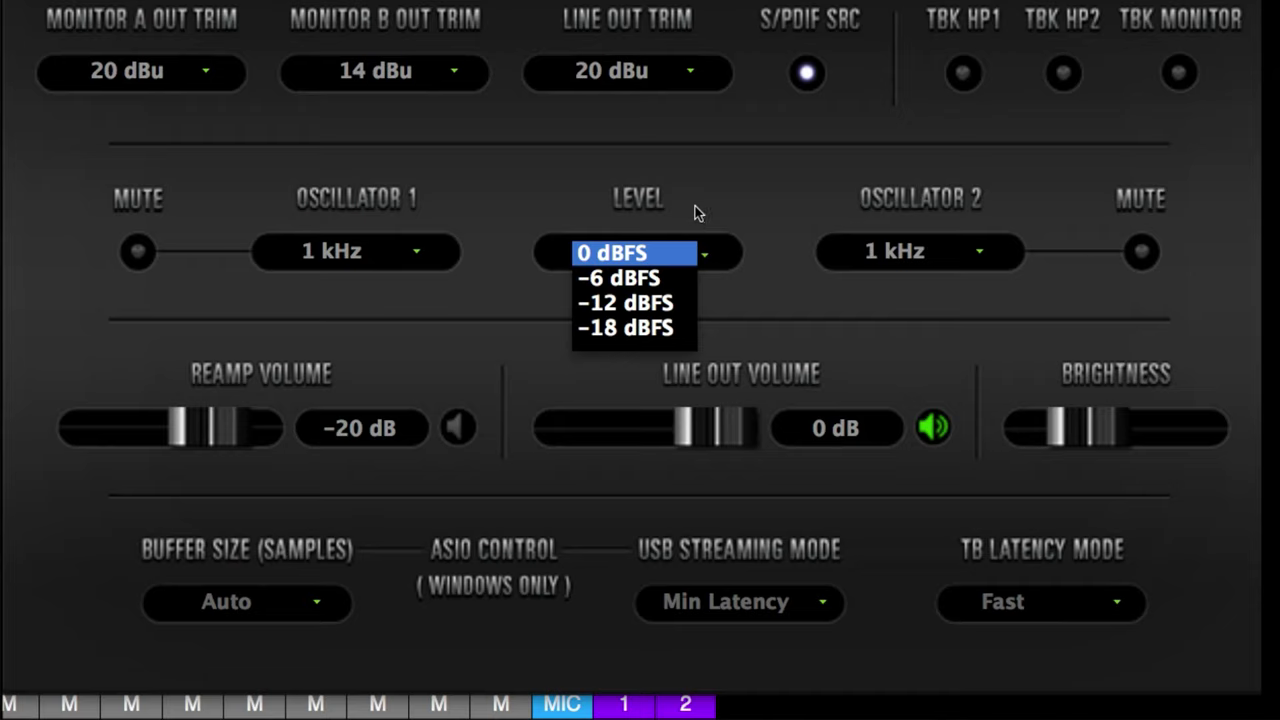
click(625, 328)
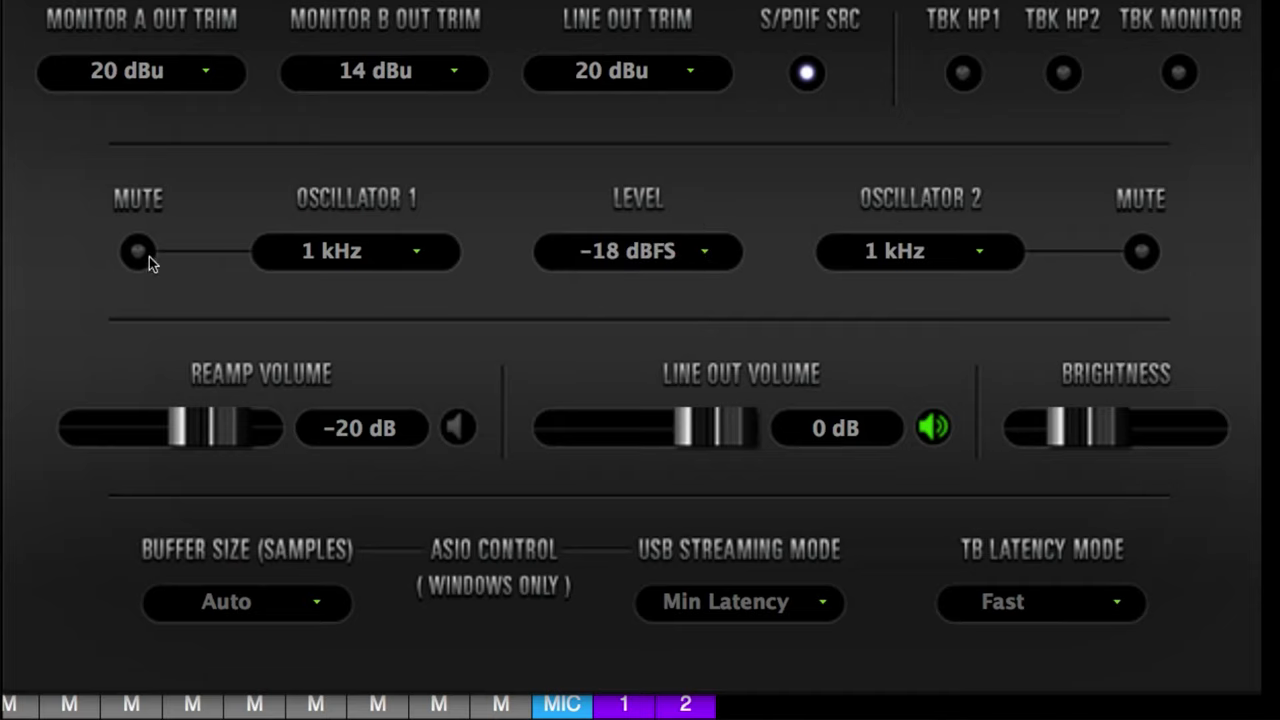
- Try the mute switches of Oscillator 1 and Oscillator 2
click(1140, 256)
click(145, 252)
click(1140, 252)
- Try the reamp mute and the line out volume fader
click(451, 432)
click(451, 432)
mouse_move(740, 451)
mouse_down()
mouse_move(591, 451)
mouse_move(724, 464)
mouse_up()
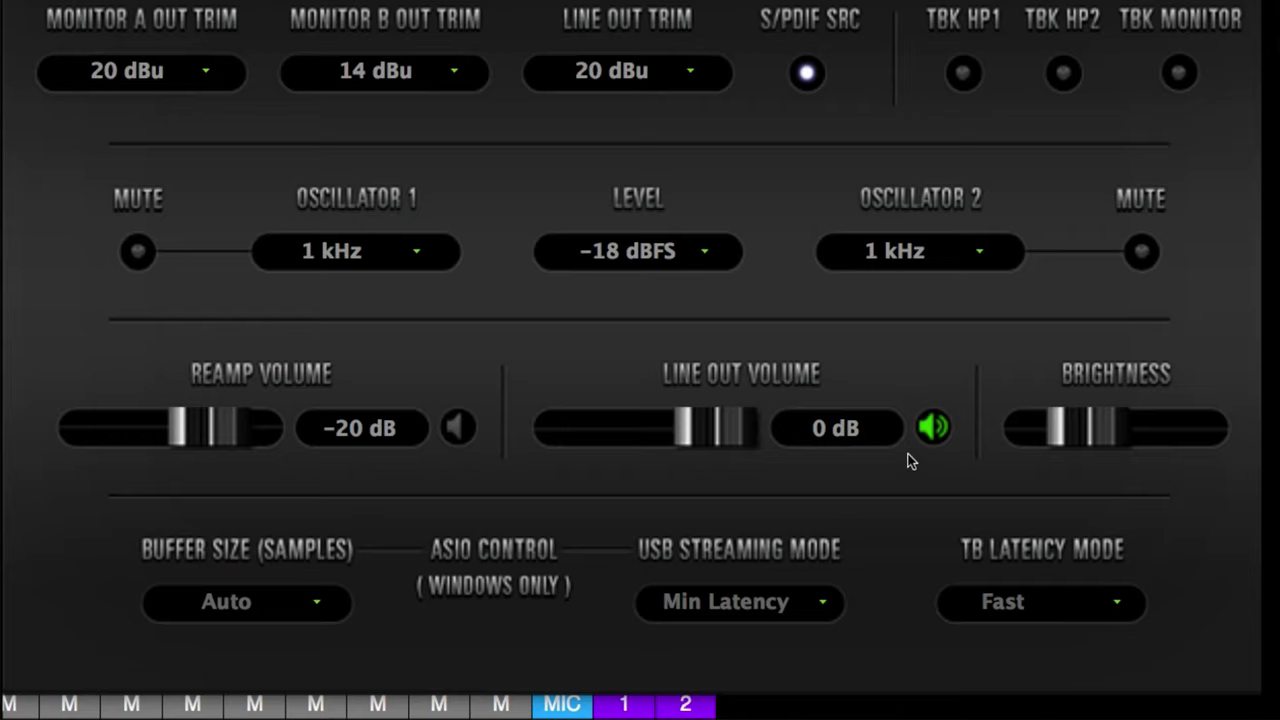
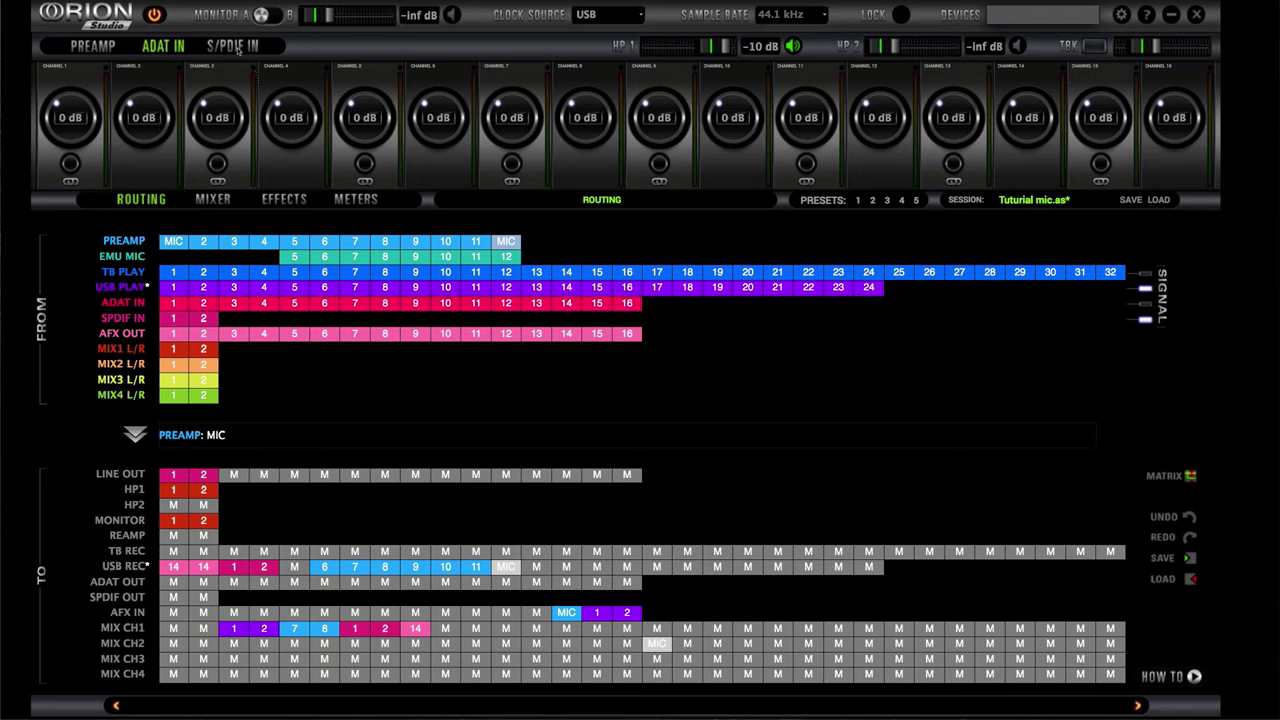
- View the S/PDIF input channels and return to the preamp channels
click(234, 47)
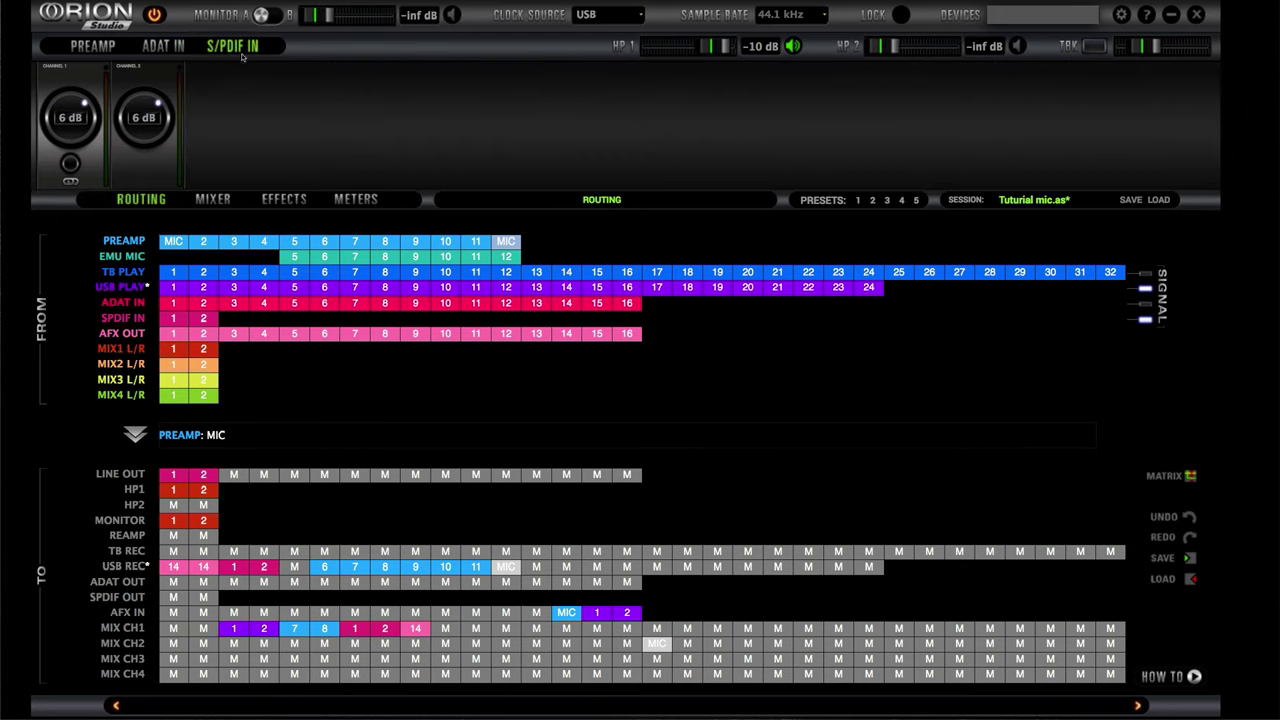
click(94, 50)
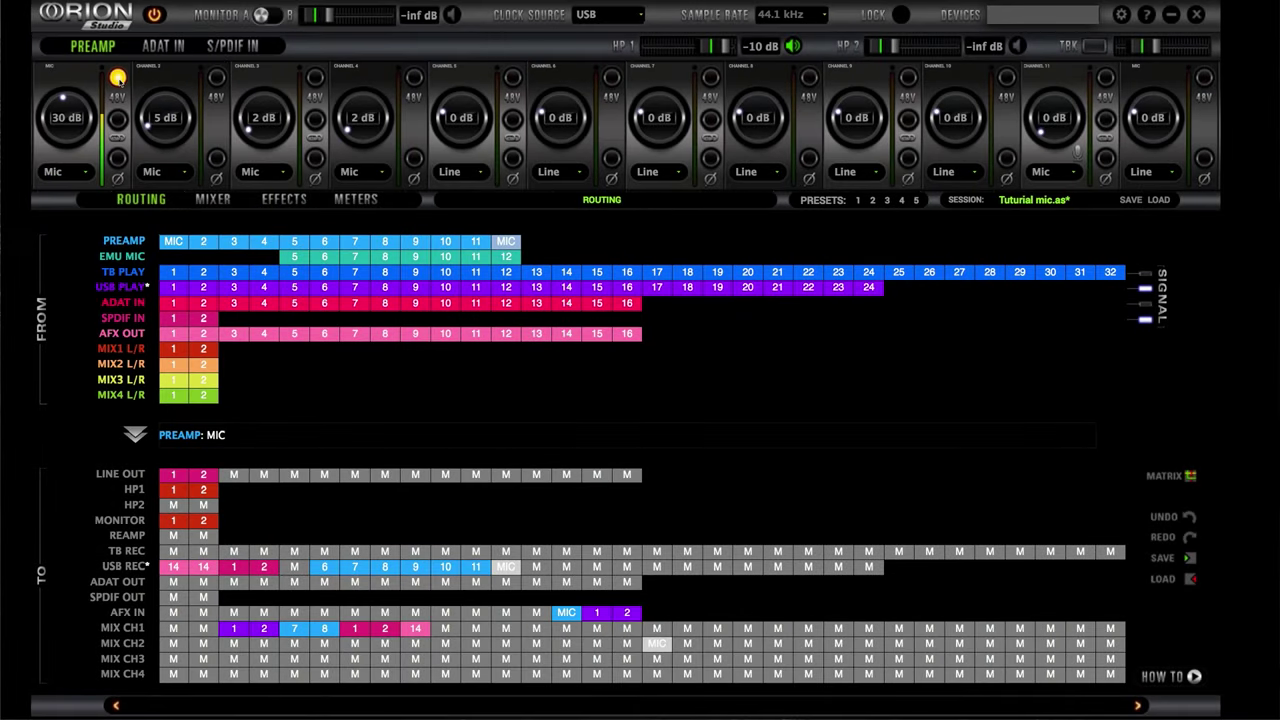
- Stereo-link preamp channels 5 and 6 and sweep their shared gain up to 20 dB, finishing at -6 dB
click(512, 118)
drag(460, 125, 460, 112)
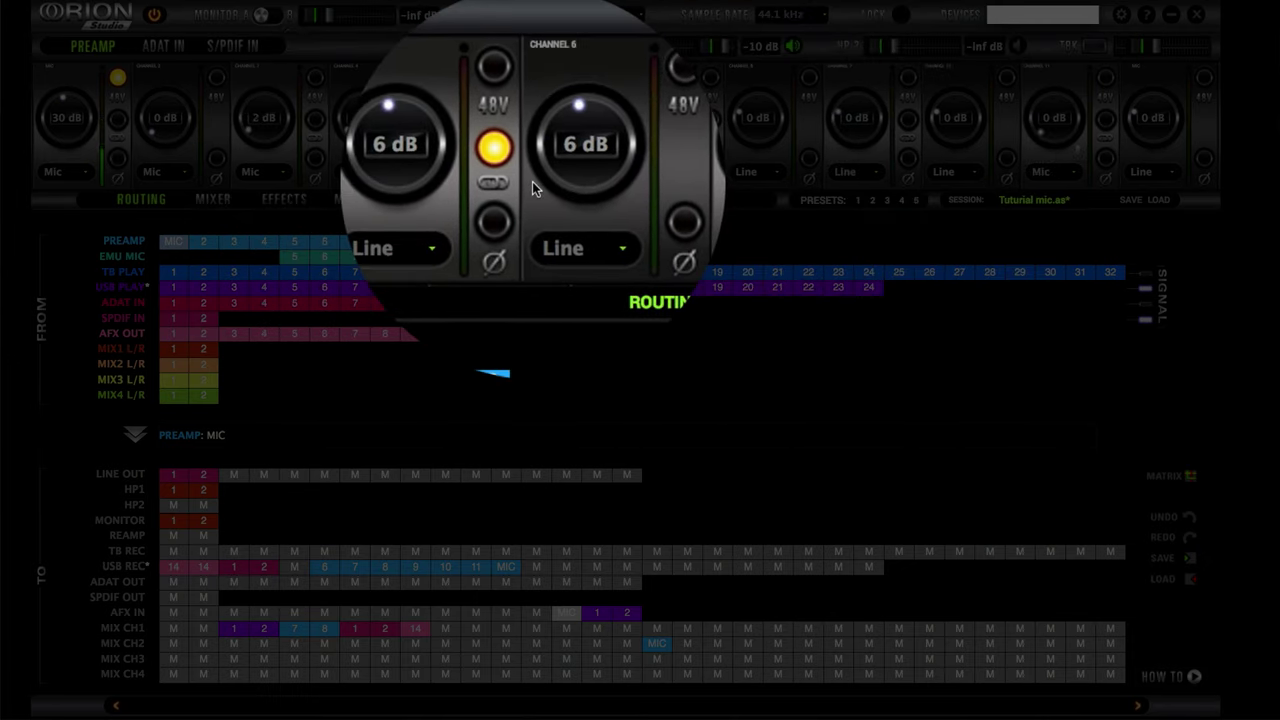
scroll(547, 181, down, 8)
scroll(549, 99, up, 20)
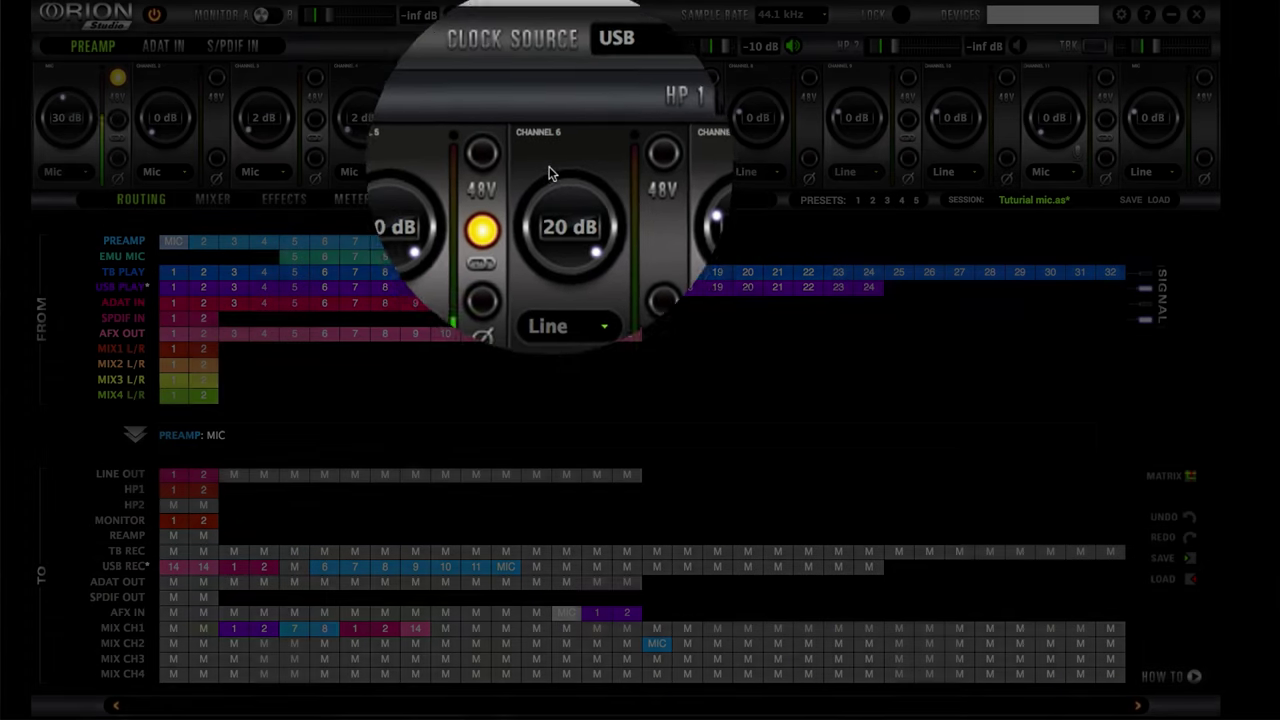
scroll(549, 99, down, 9)
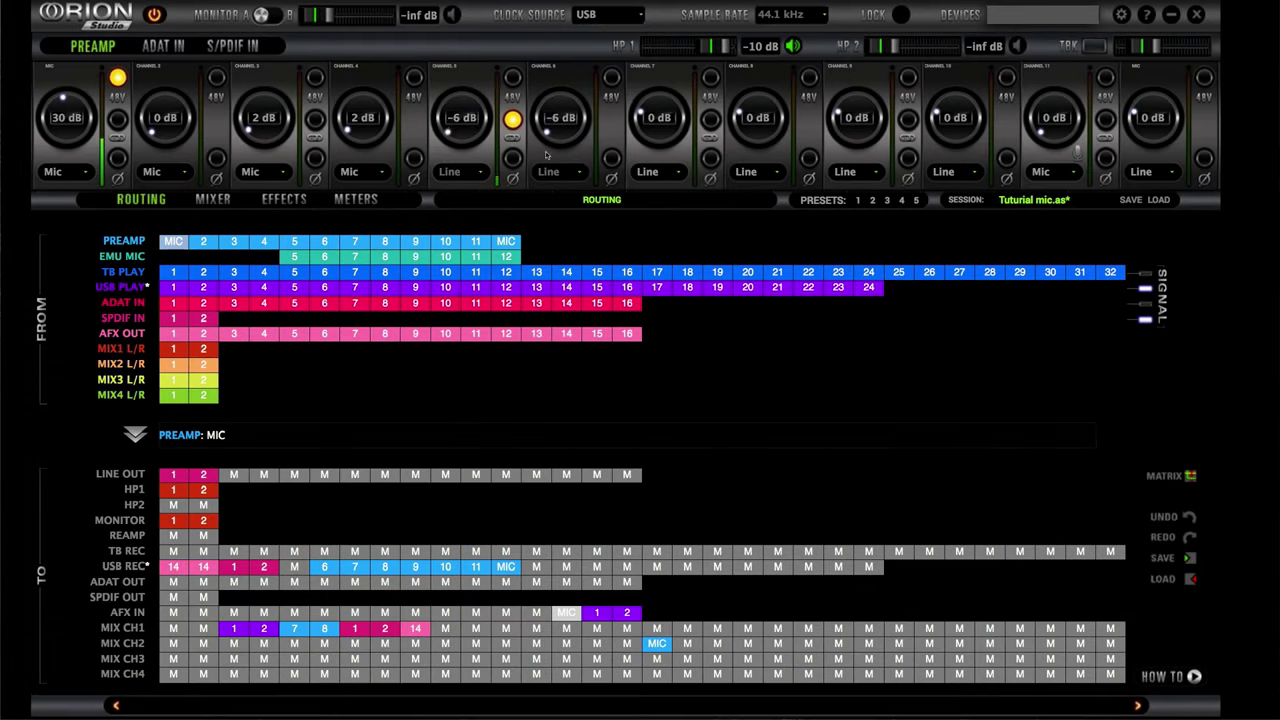
scroll(547, 127, down, 9)
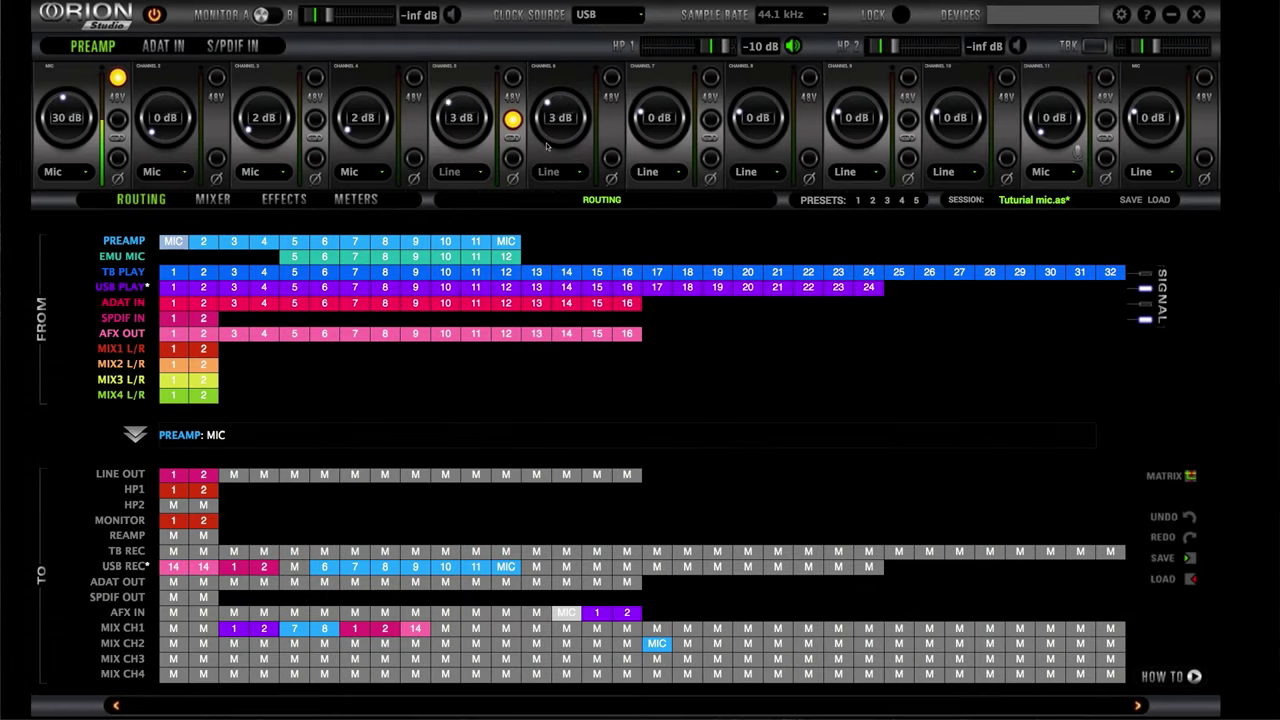
scroll(549, 153, up, 4)
scroll(472, 128, down, 5)
scroll(467, 148, down, 5)
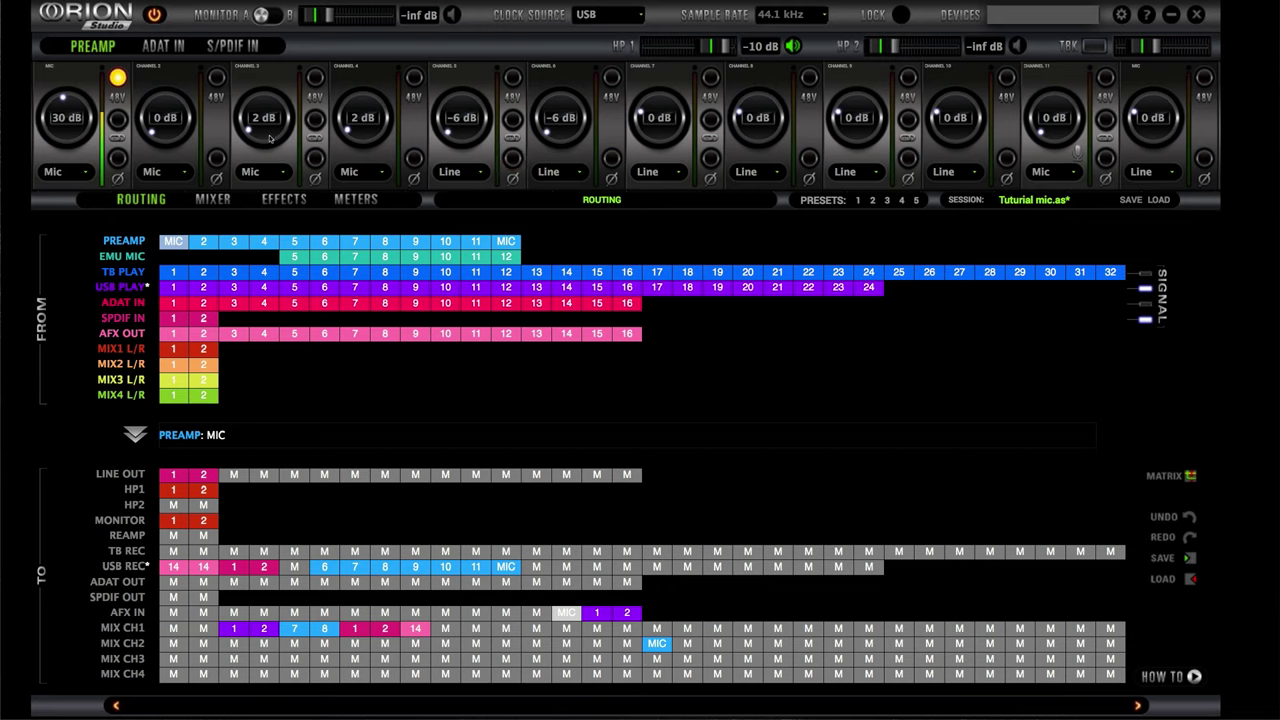
- Examine the input type options of preamp channels 4, 5 and 6
click(385, 177)
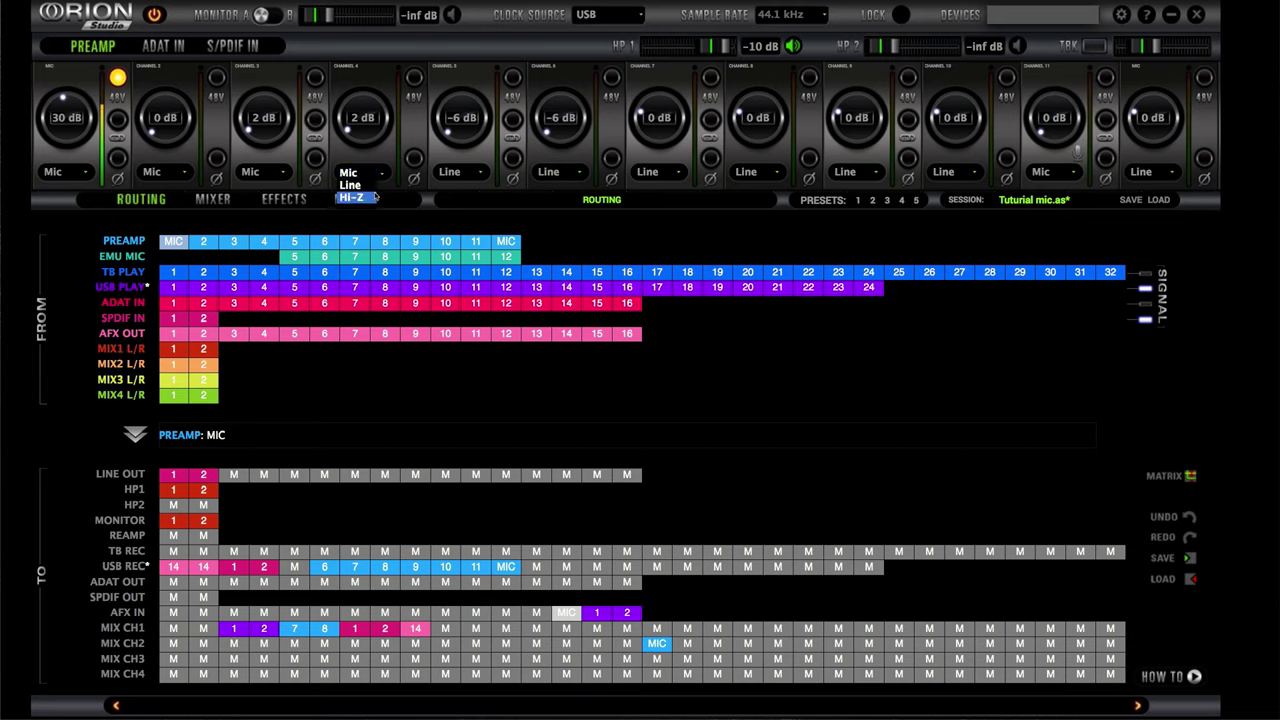
click(482, 177)
click(482, 177)
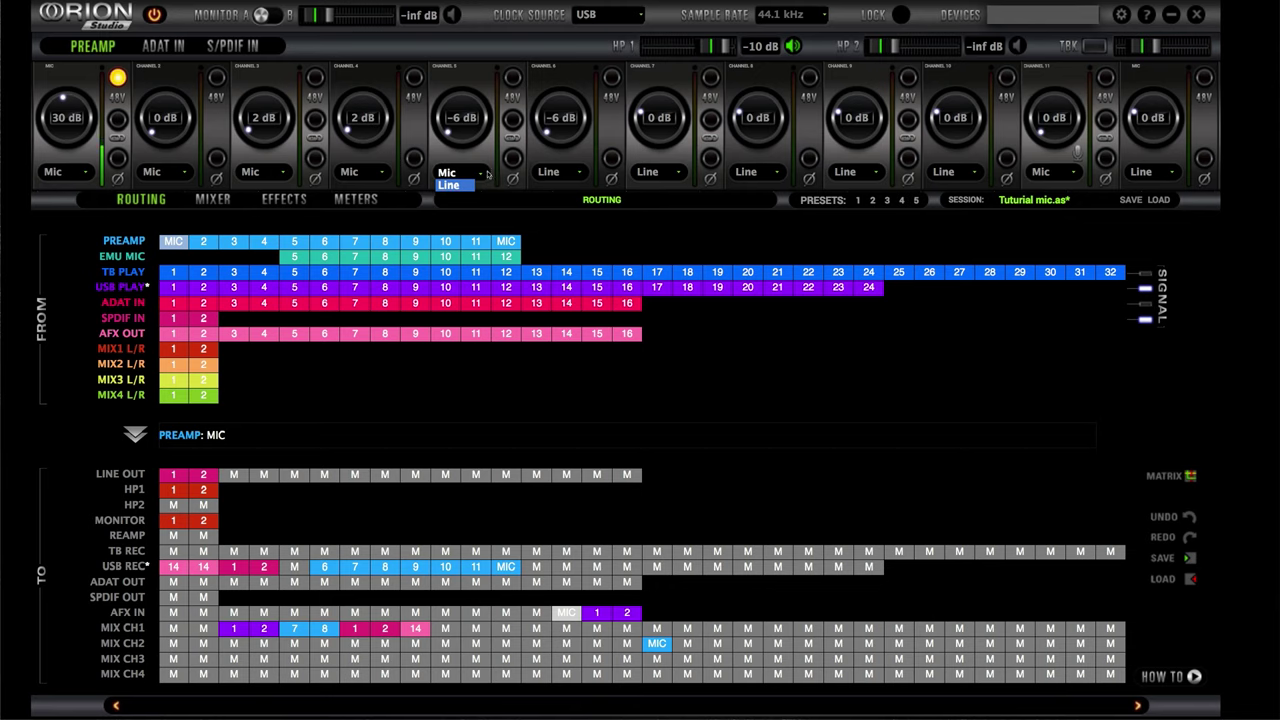
click(487, 180)
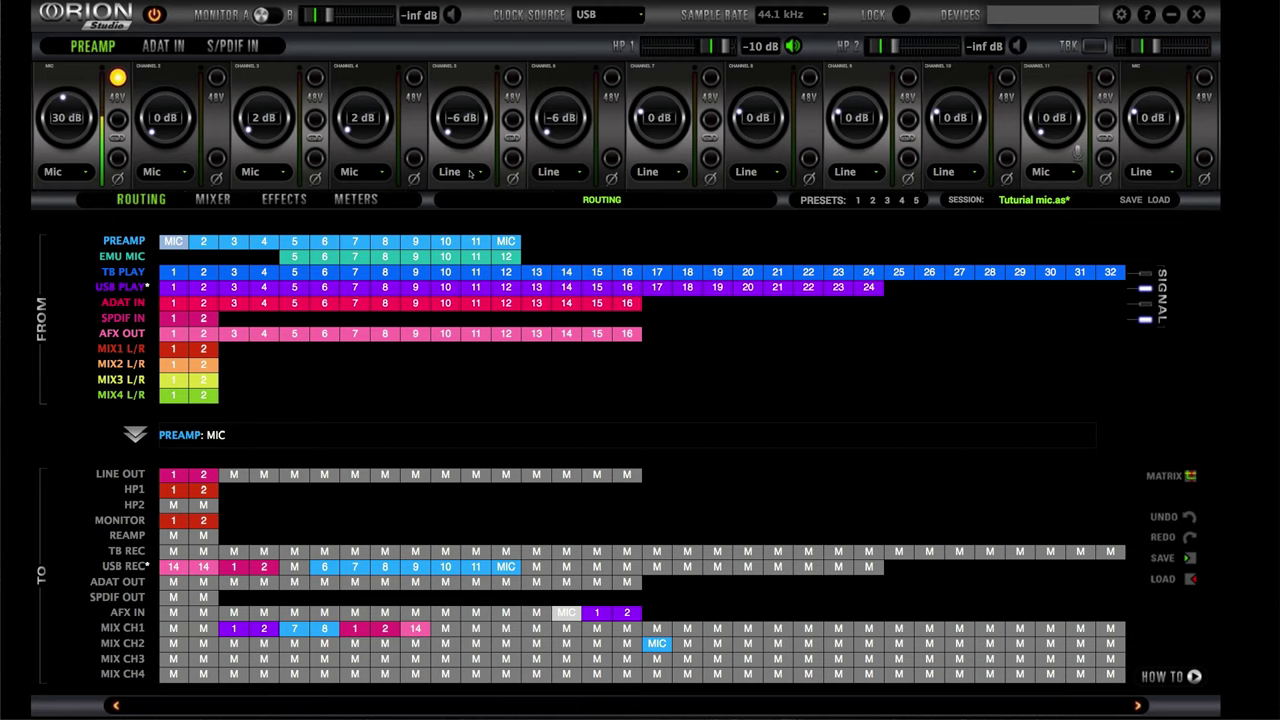
click(547, 173)
click(564, 185)
click(576, 176)
click(545, 172)
click(548, 172)
click(548, 185)
- Start saving the session, include all components and collapse the expanded component groups
click(1130, 200)
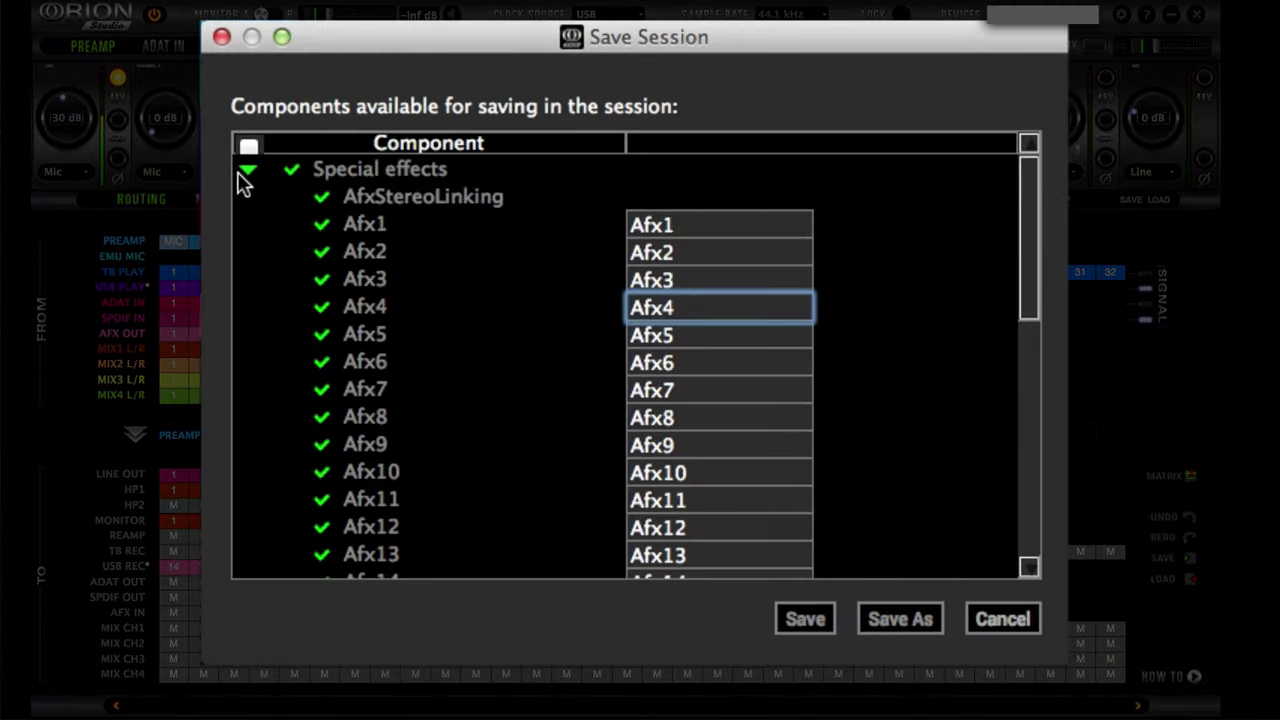
click(385, 232)
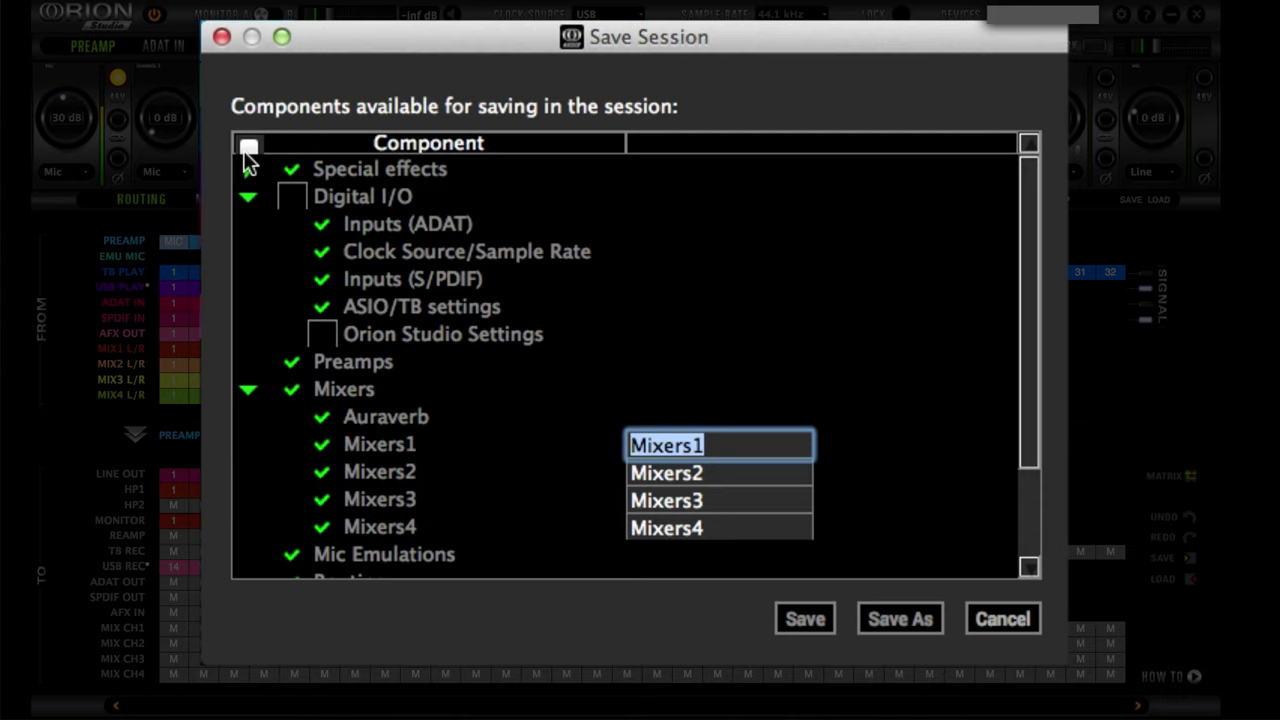
click(248, 167)
click(249, 169)
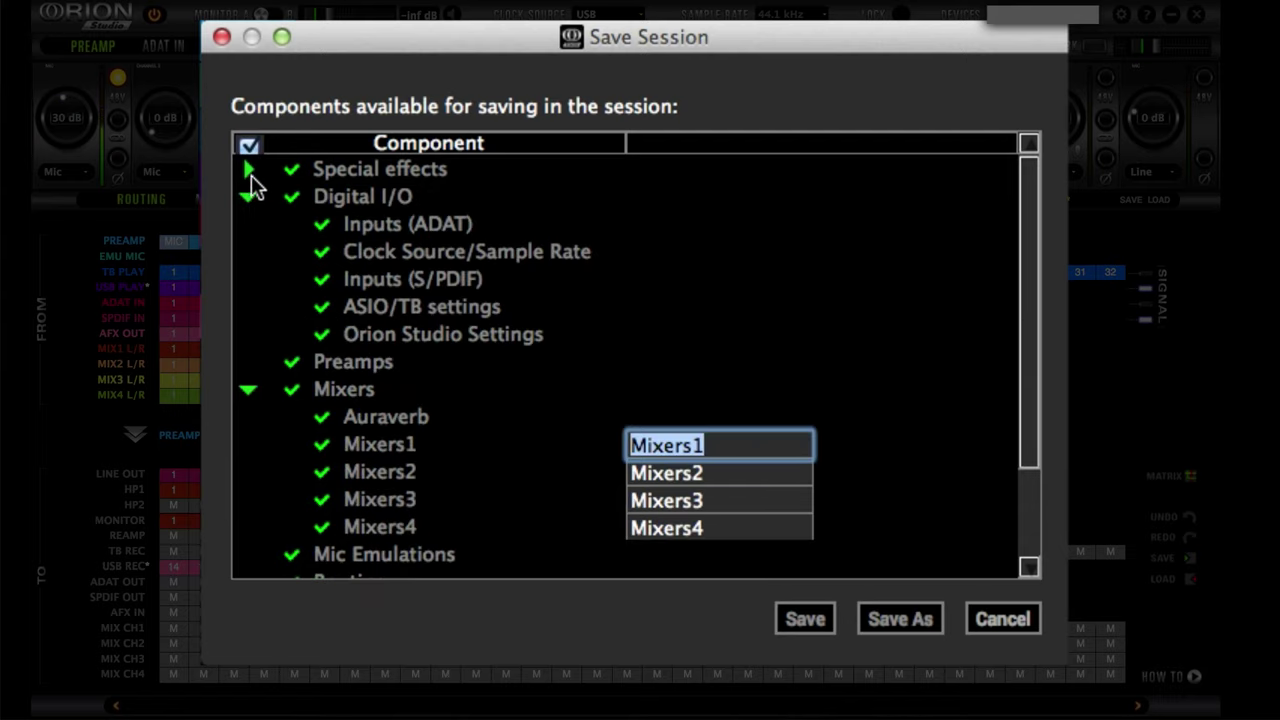
click(249, 197)
click(252, 254)
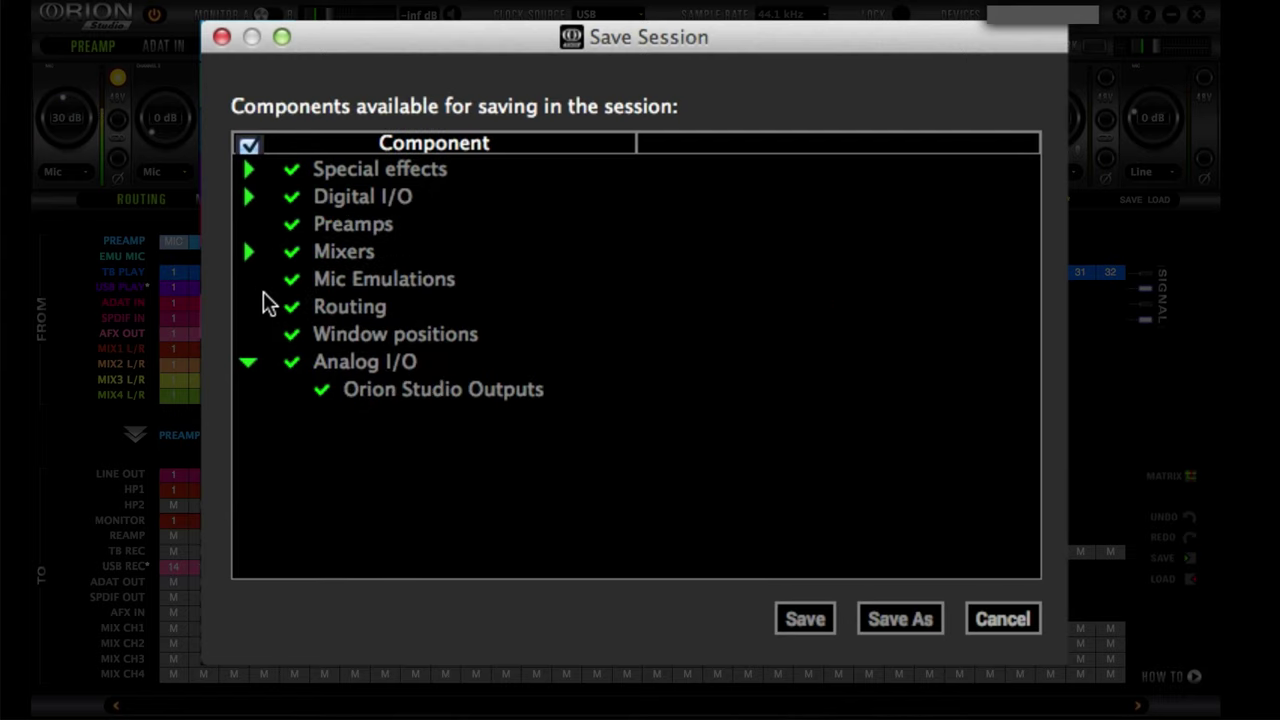
click(254, 362)
- Limit the session components to Preamps, Mixers and Routing, and cancel the save
click(249, 147)
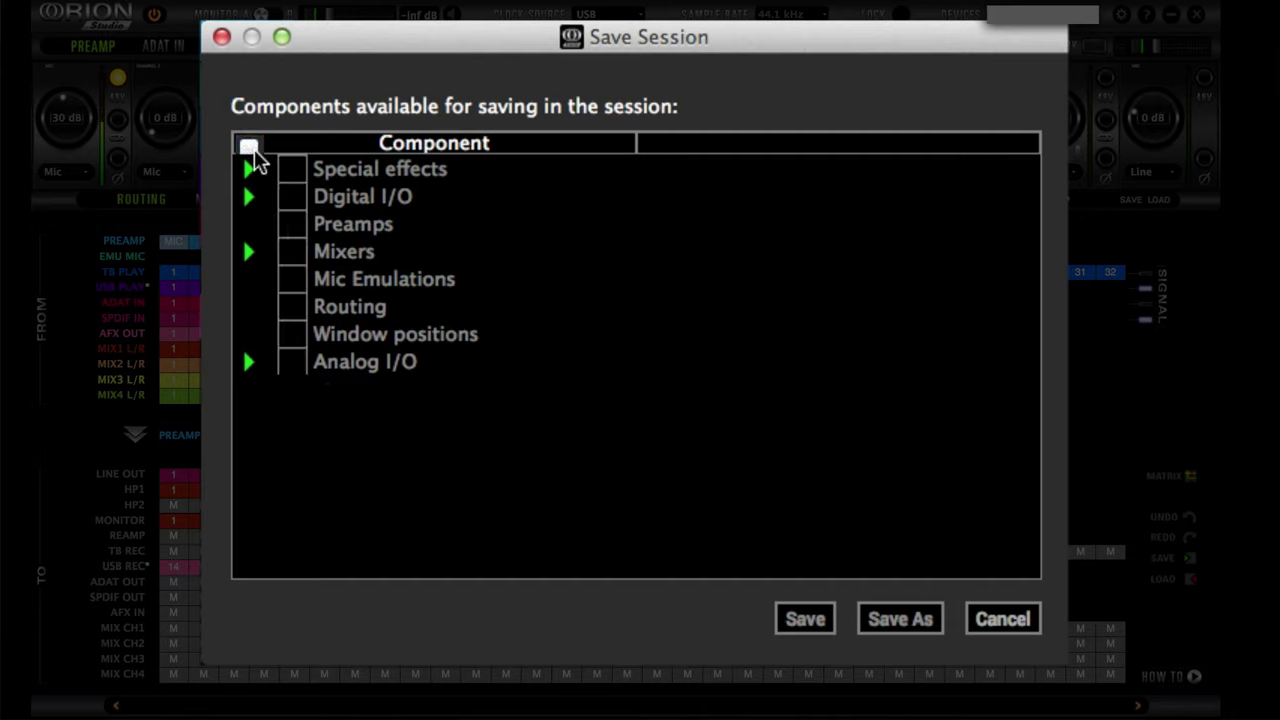
click(292, 228)
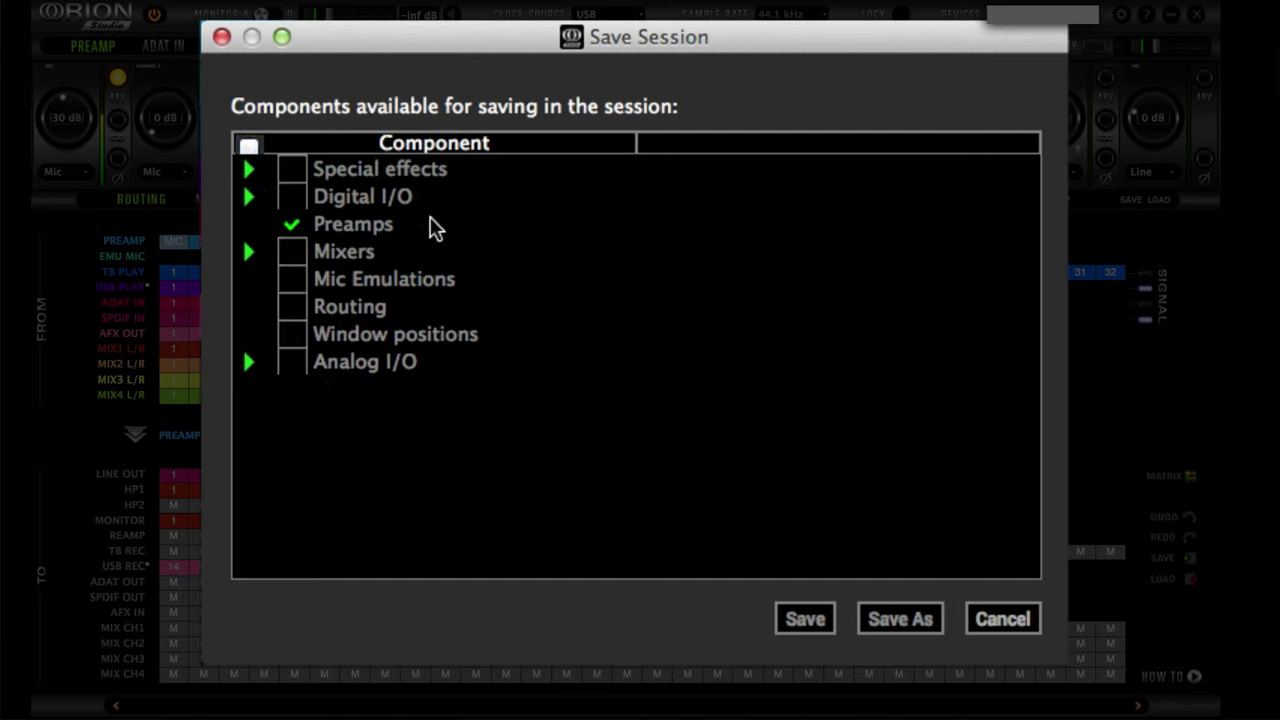
click(296, 256)
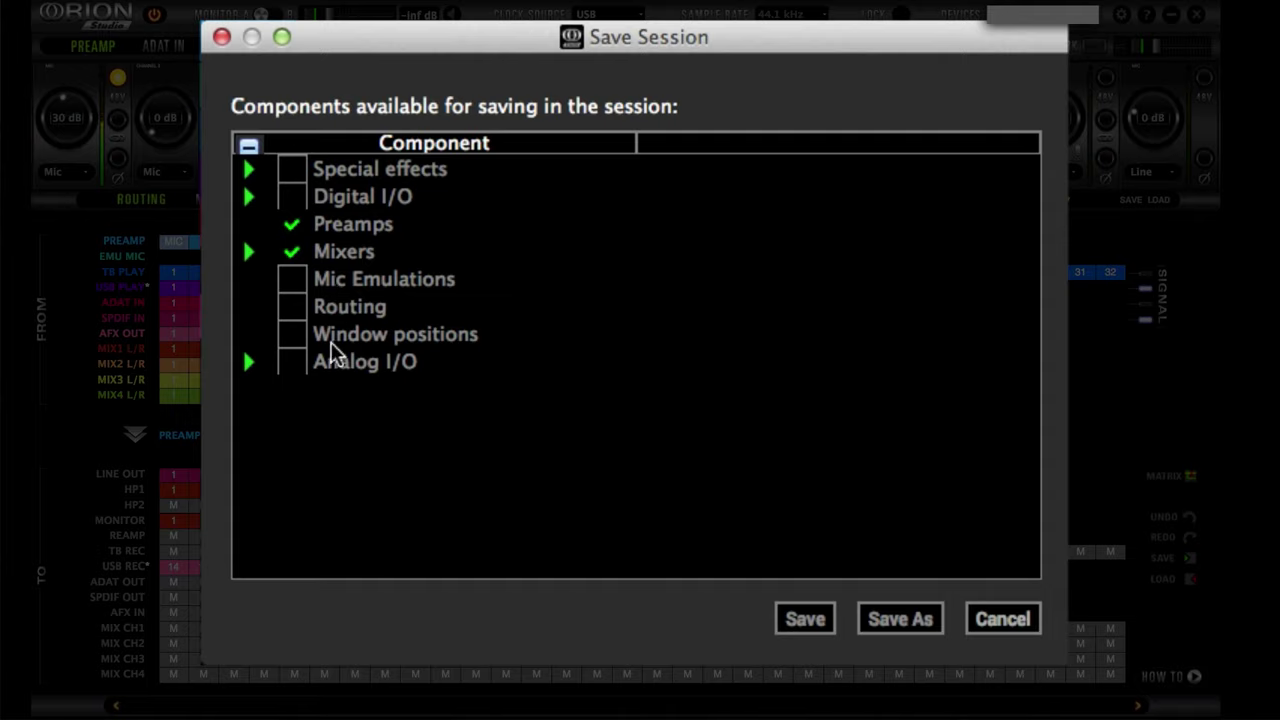
click(294, 309)
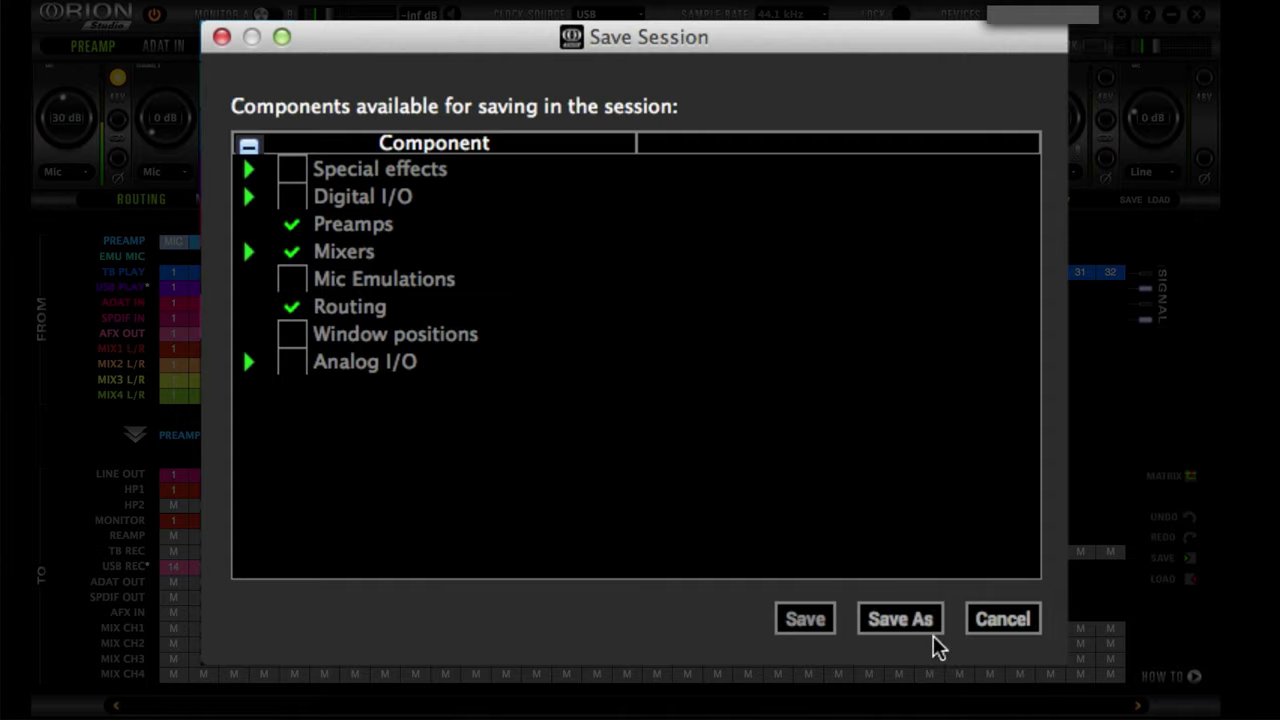
click(1006, 619)
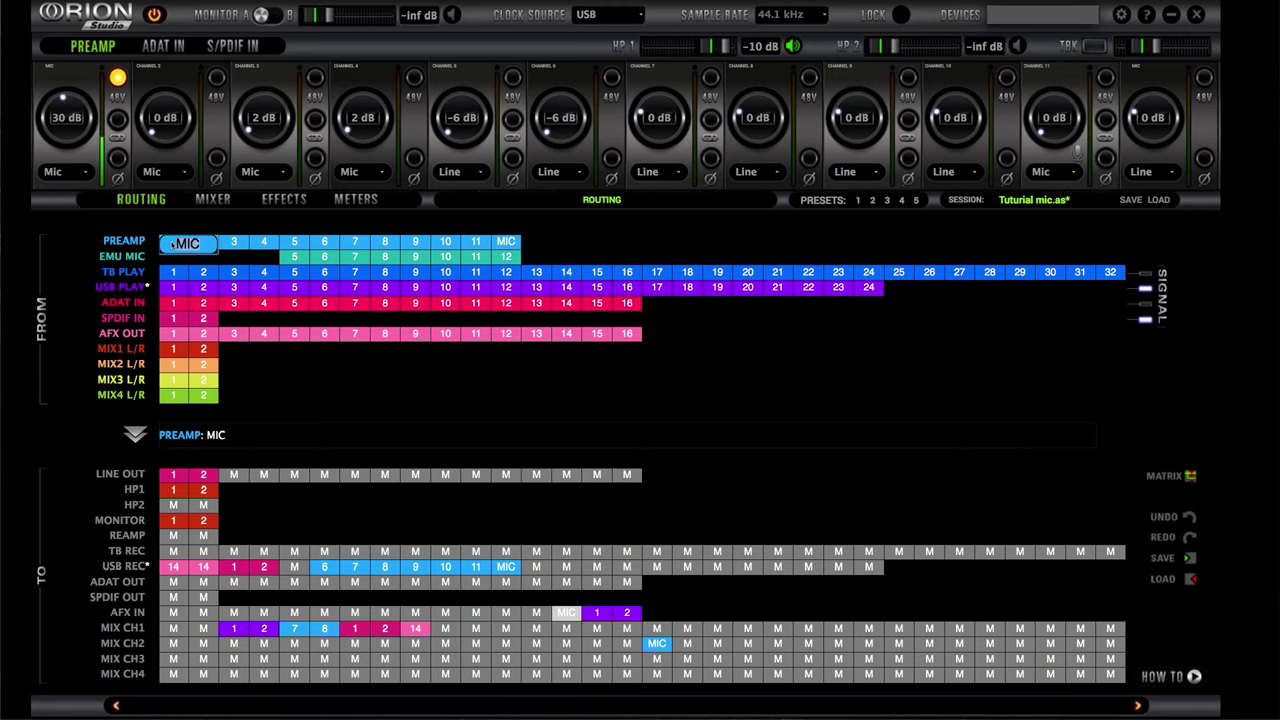
- Relabel preamp source 12 as 0 and preamp source 1 as MIC in the routing grid
click(173, 244)
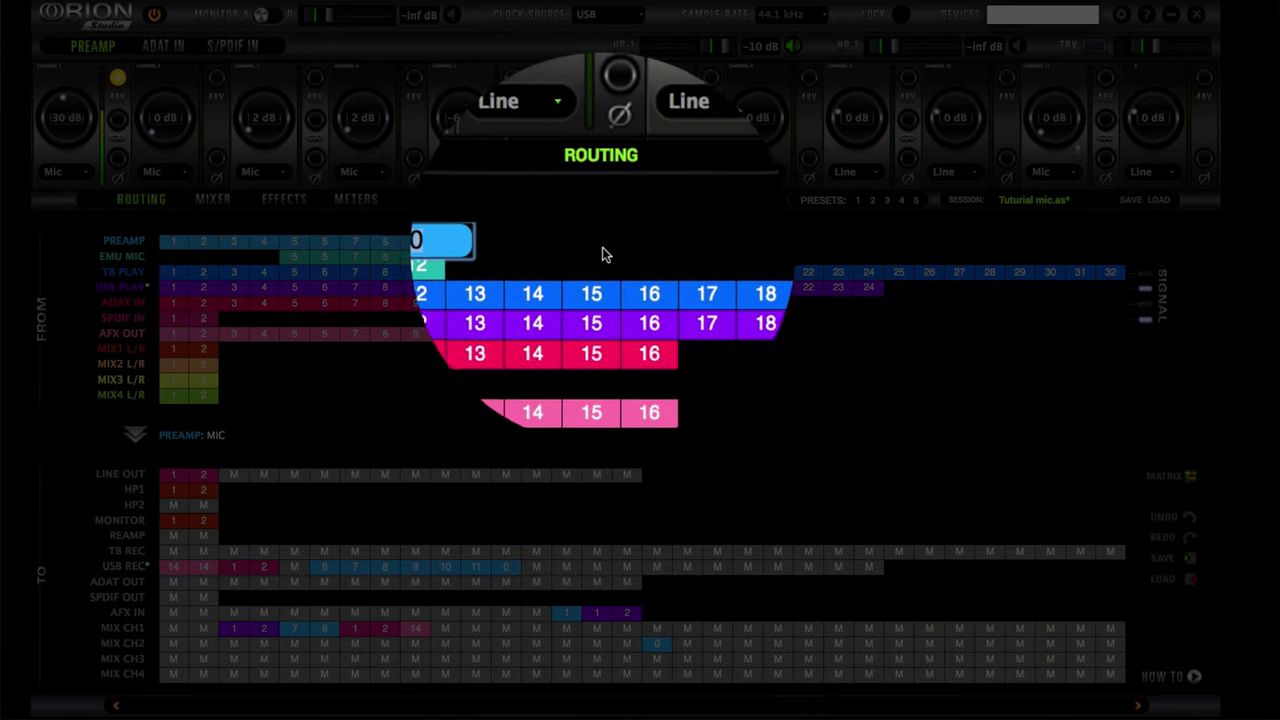
click(188, 243)
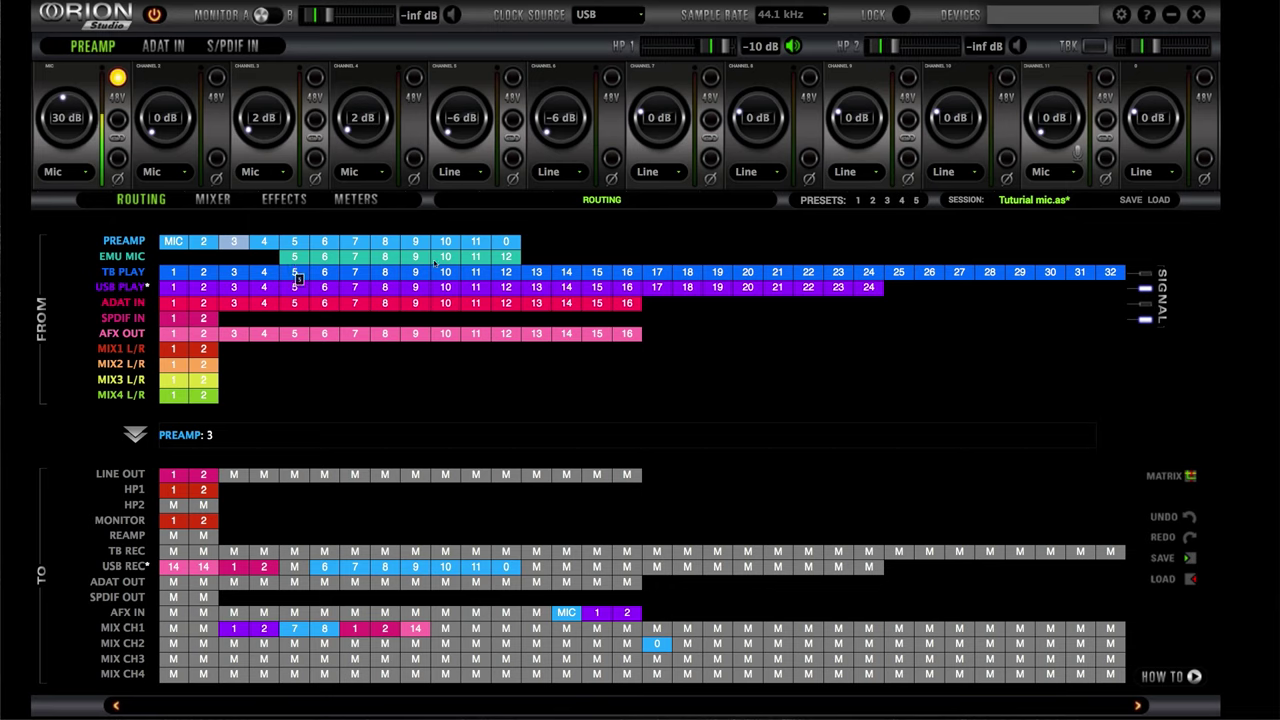
- Examine the EMU MIC and USB PLAY source rows, and trace where the preamp MIC source is routed
drag(292, 258, 475, 258)
drag(322, 287, 146, 273)
click(172, 244)
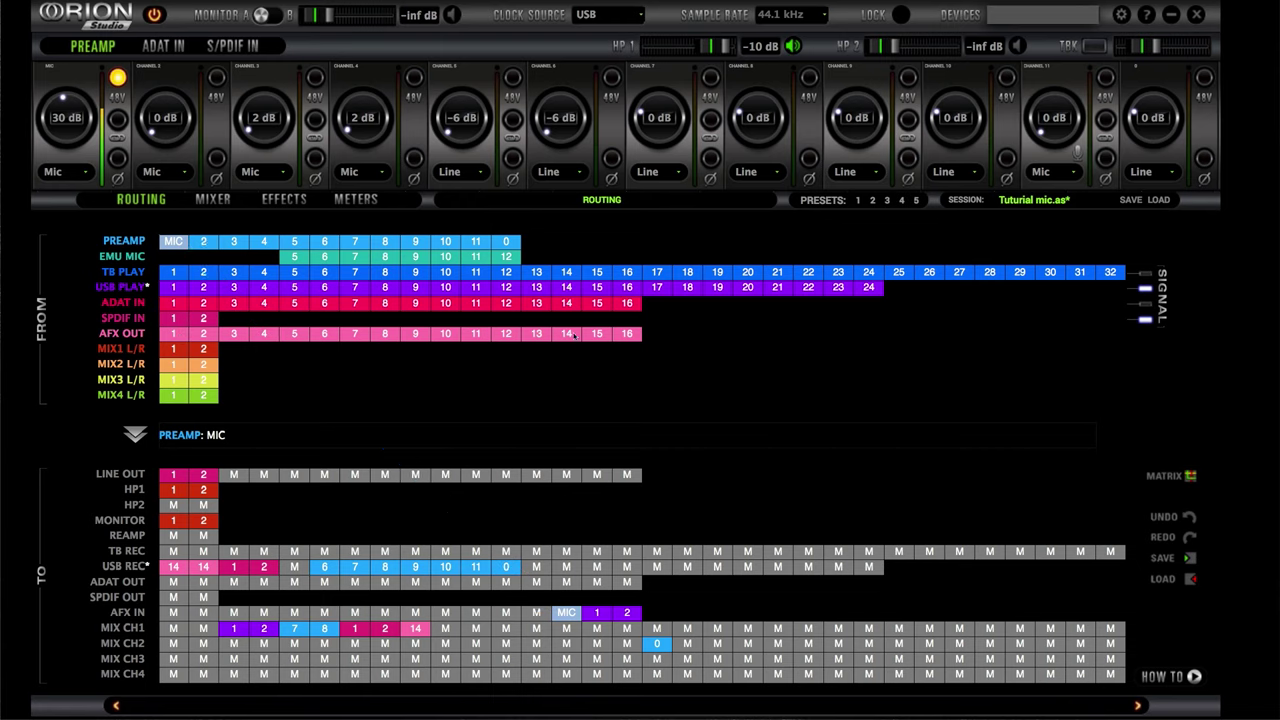
- Trace the USB REC destinations of AFX OUT source 14 and relabel that source as MIC
mouse_move(575, 338)
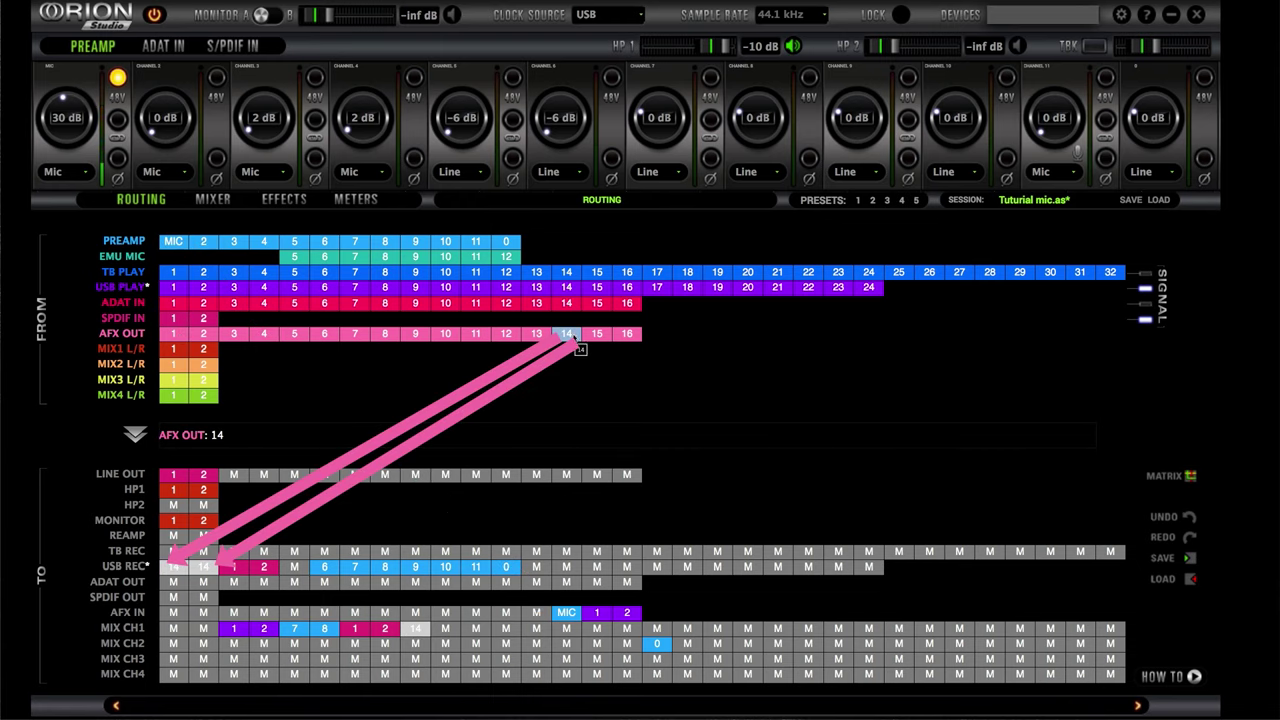
drag(574, 343, 205, 567)
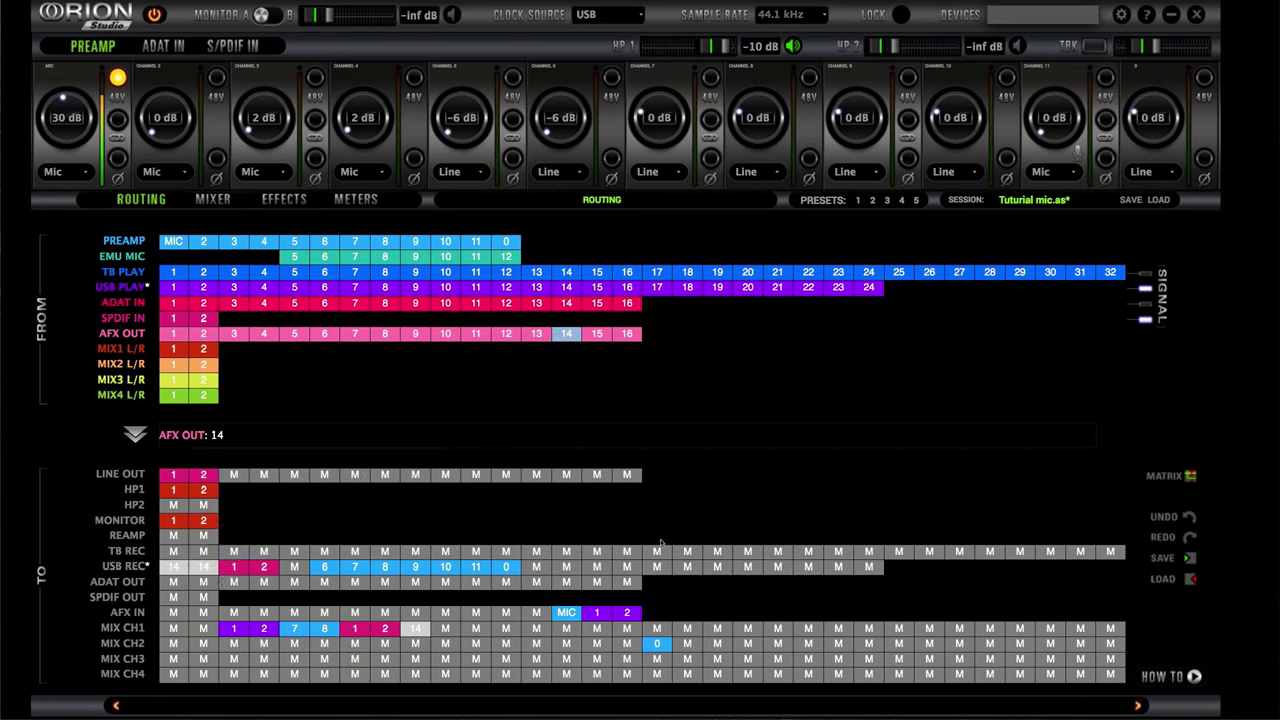
drag(392, 308, 355, 315)
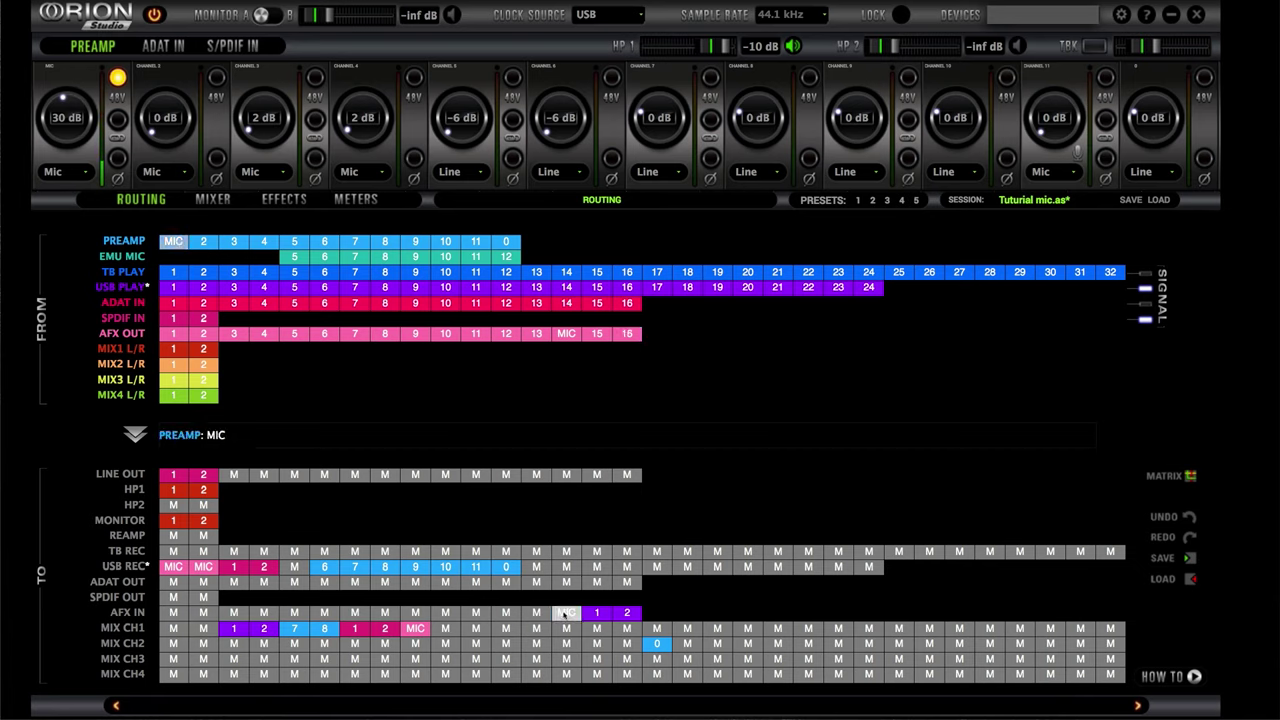
- Trace AFX OUT MIC to its MIX CH1 destination, and examine the preamp and LINE OUT cells in the routing grid
click(567, 335)
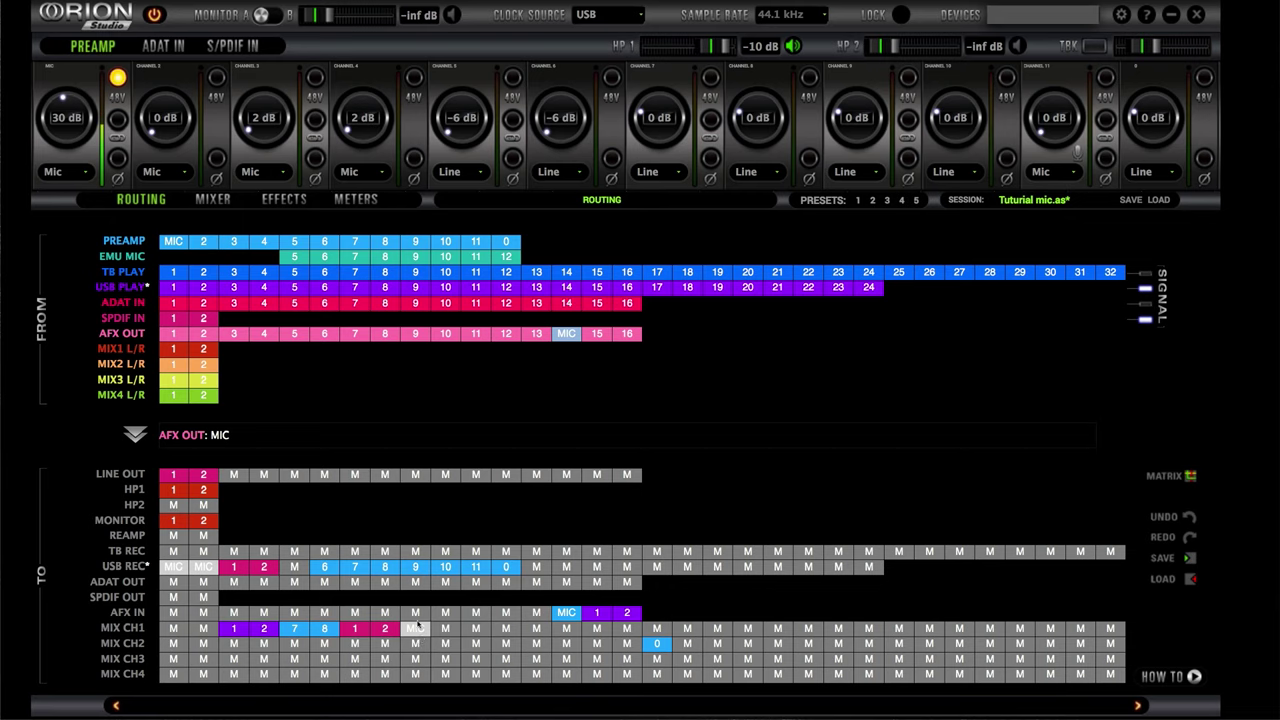
click(420, 630)
drag(420, 632, 185, 250)
drag(174, 476, 229, 484)
- Examine the effects chains of AFX channels 13 and 14, finishing on channel 14
click(304, 202)
click(141, 200)
click(290, 201)
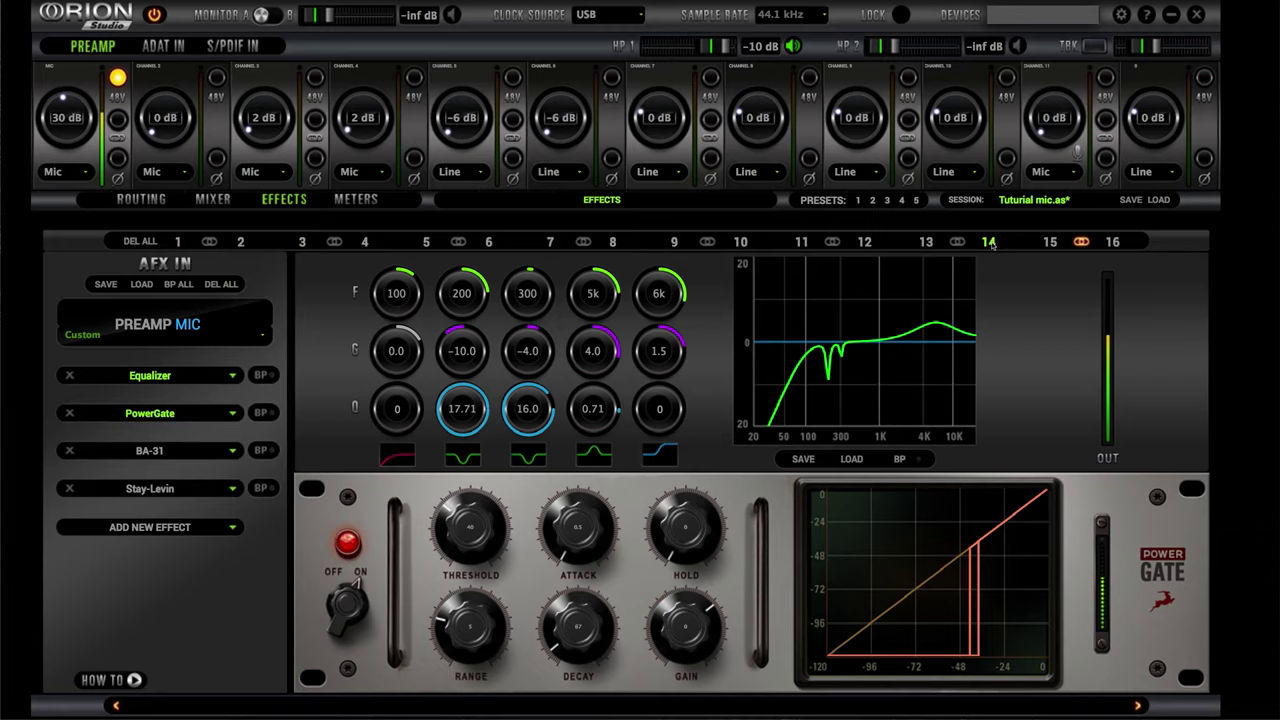
click(930, 245)
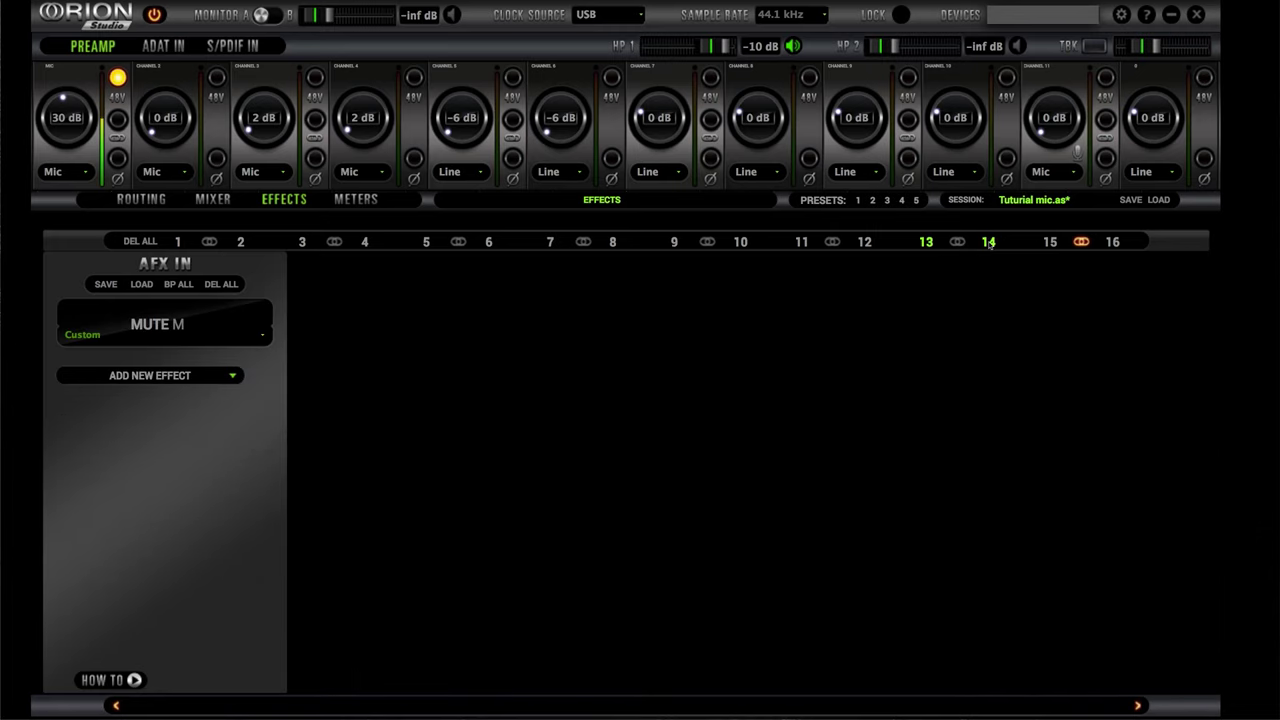
click(988, 243)
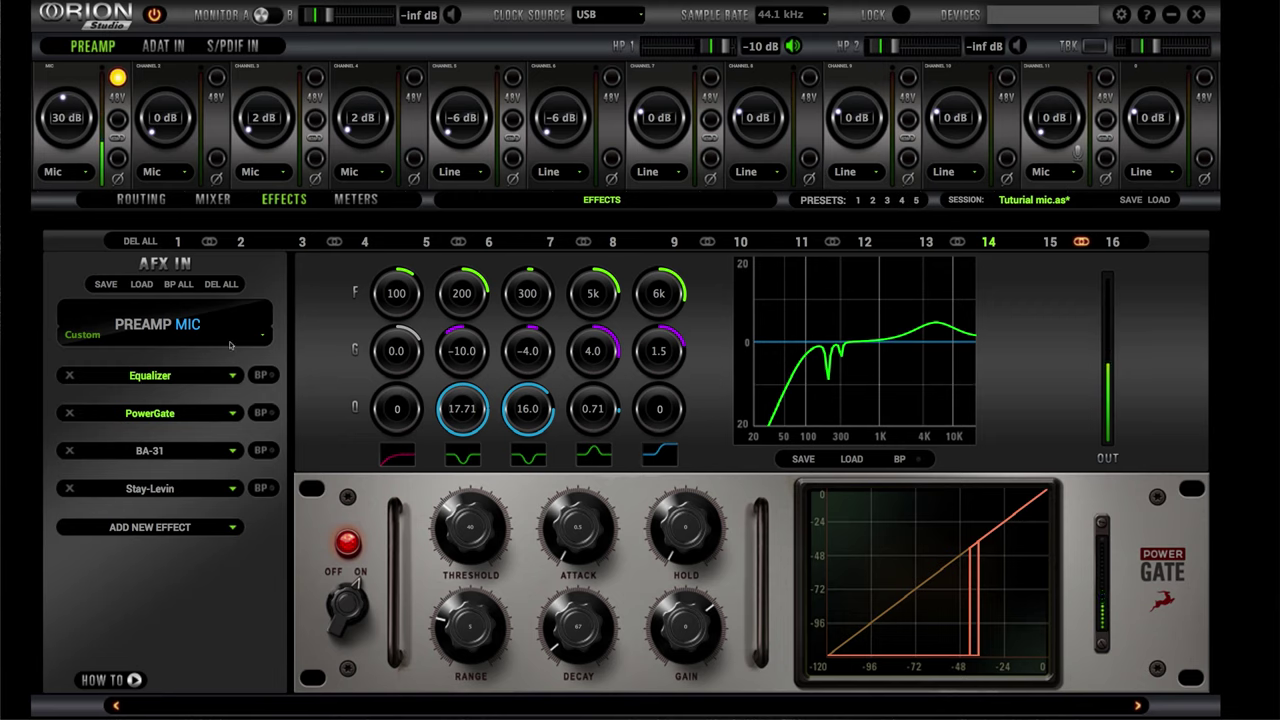
- Toggle the bypass of all effects on AFX channel 14, leave it on, and recheck the routing before returning to the effects
click(180, 286)
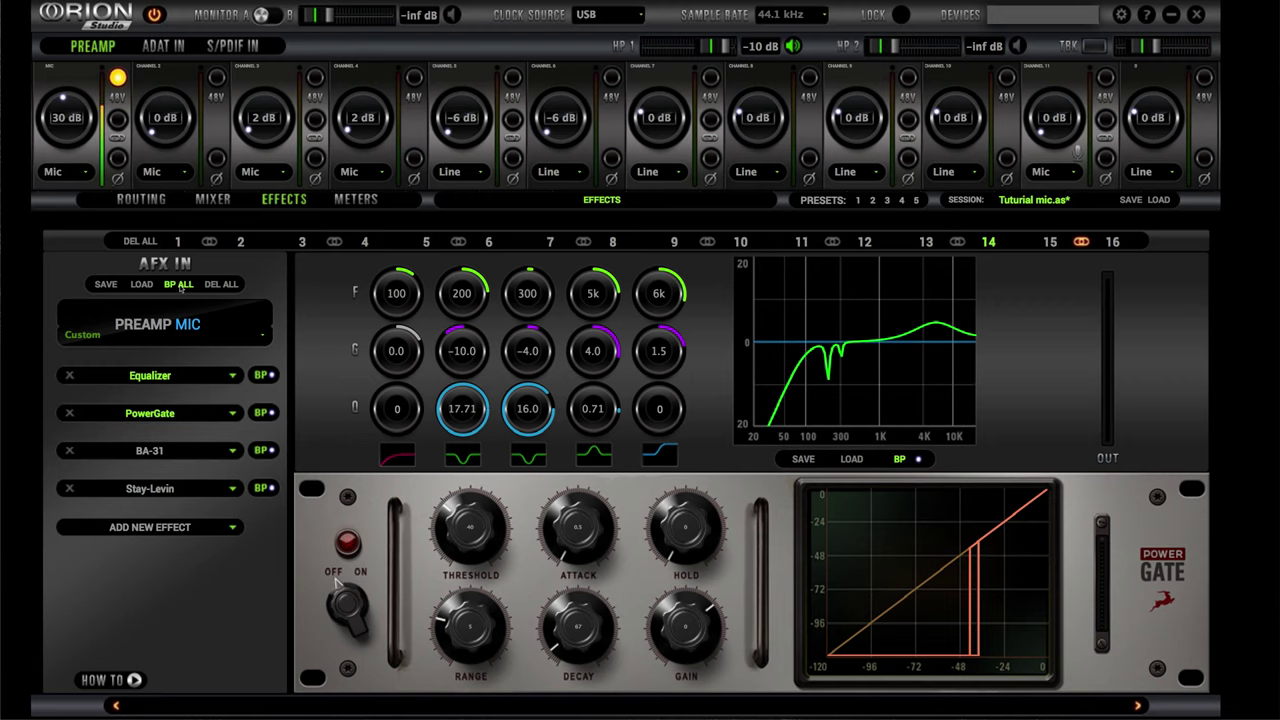
click(180, 287)
click(179, 284)
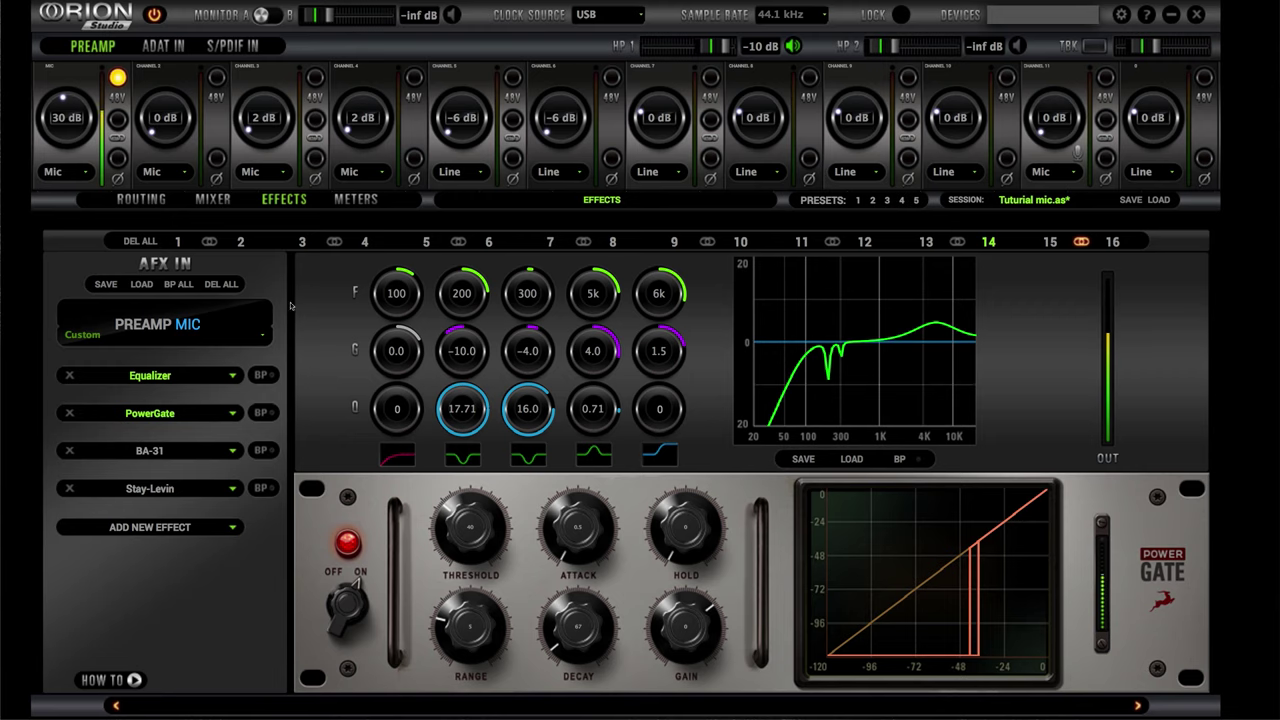
click(187, 286)
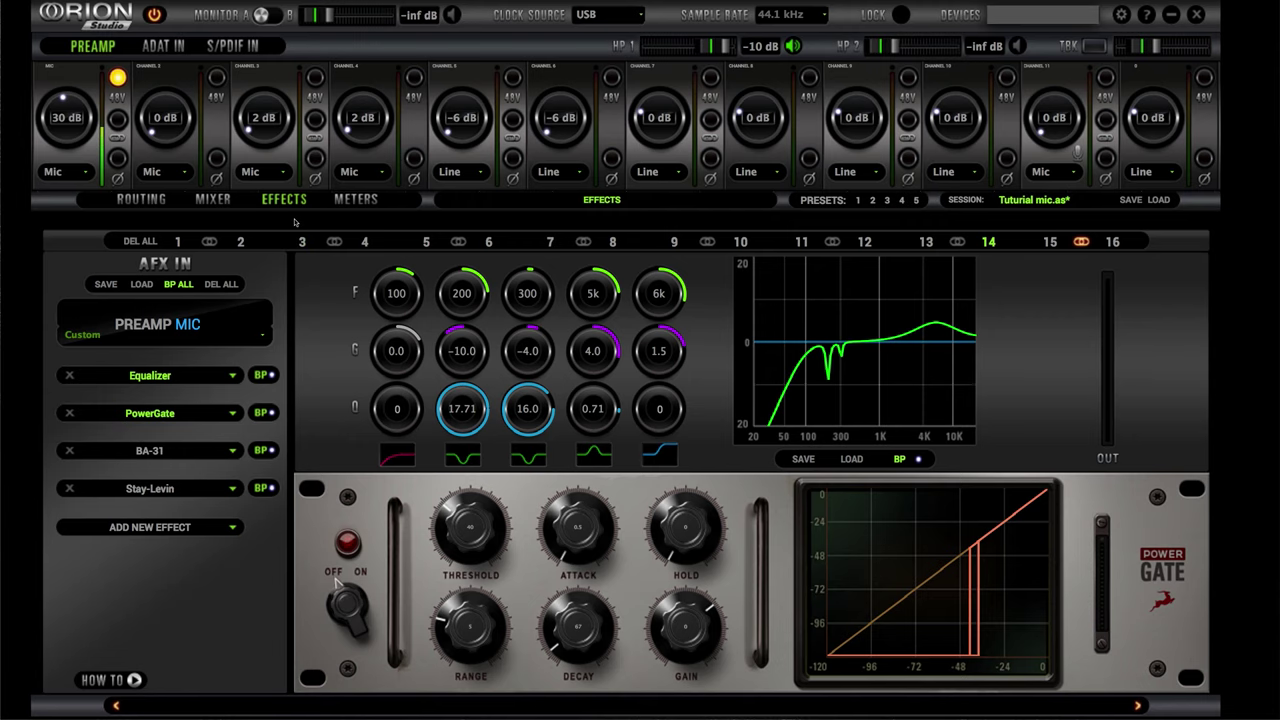
click(143, 200)
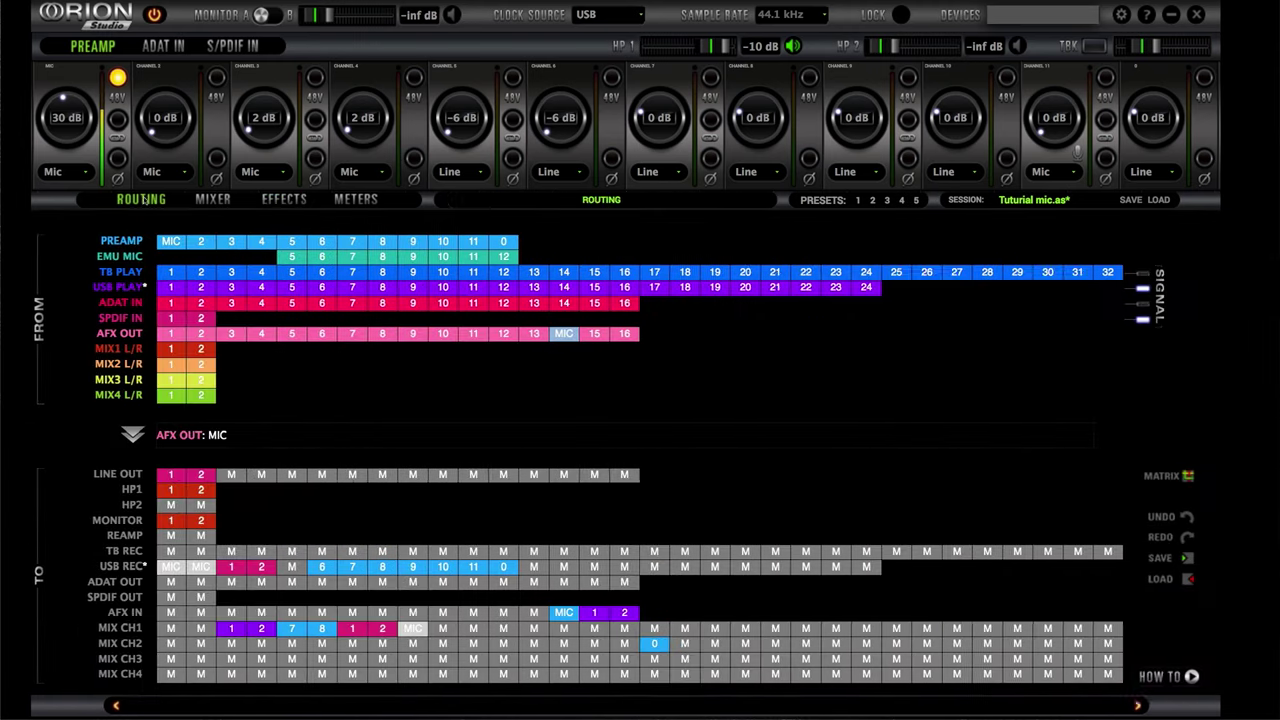
click(284, 200)
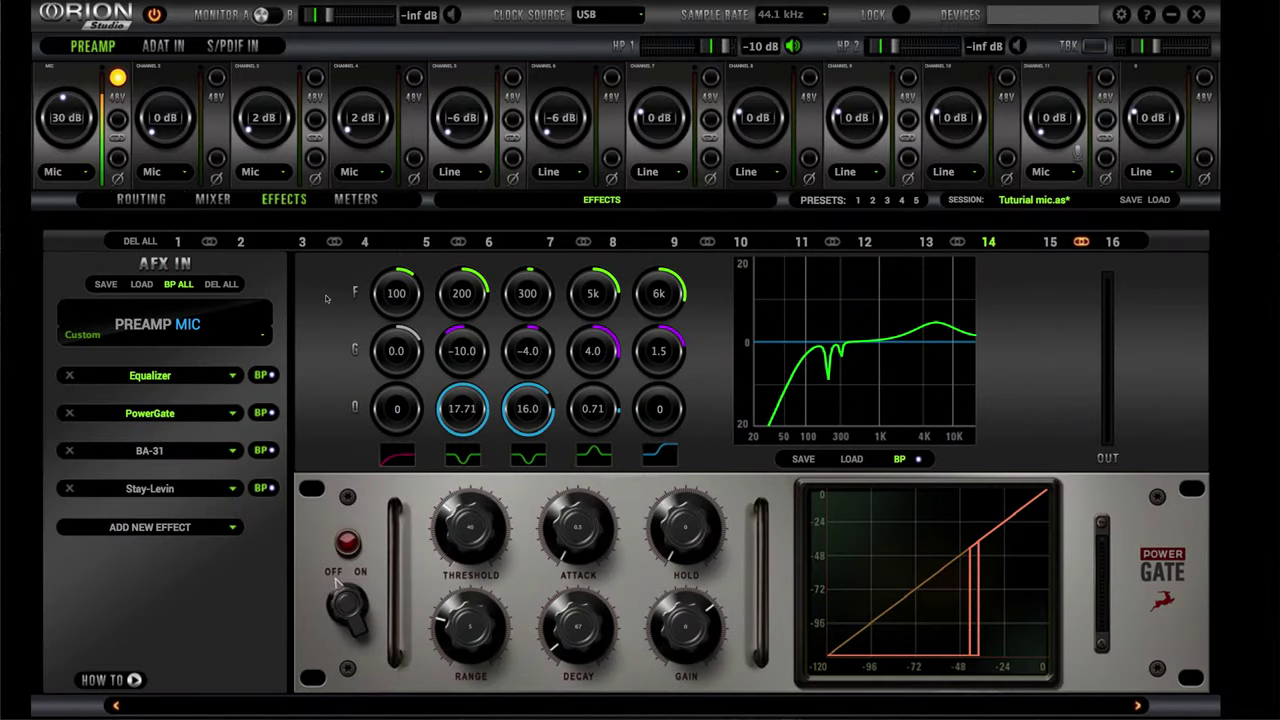
- Set the equalizer's 6k band gain to 2.5 and take all effects on channel 14 out of bypass
click(262, 375)
mouse_move(158, 378)
mouse_down()
mouse_move(165, 483)
mouse_move(160, 376)
mouse_up()
scroll(664, 344, up, 2)
click(178, 284)
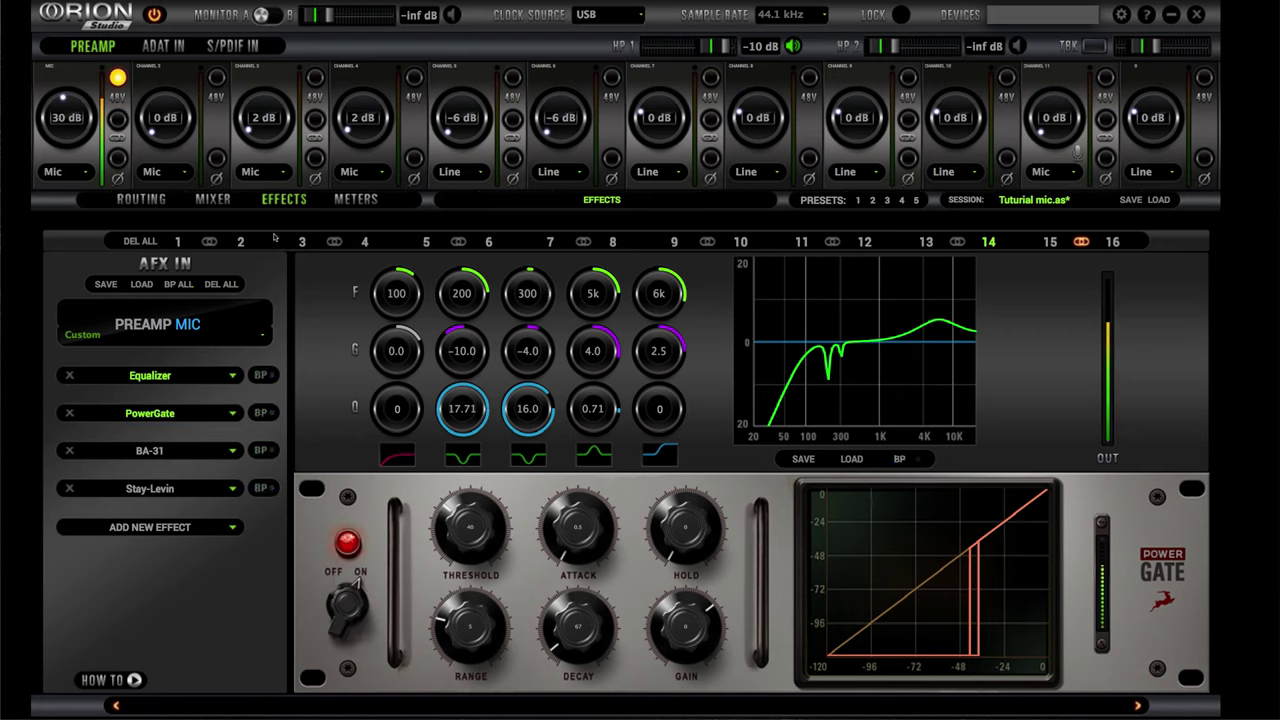
- Bypass all effects on channel 14 and reactivate only the Equalizer
click(179, 284)
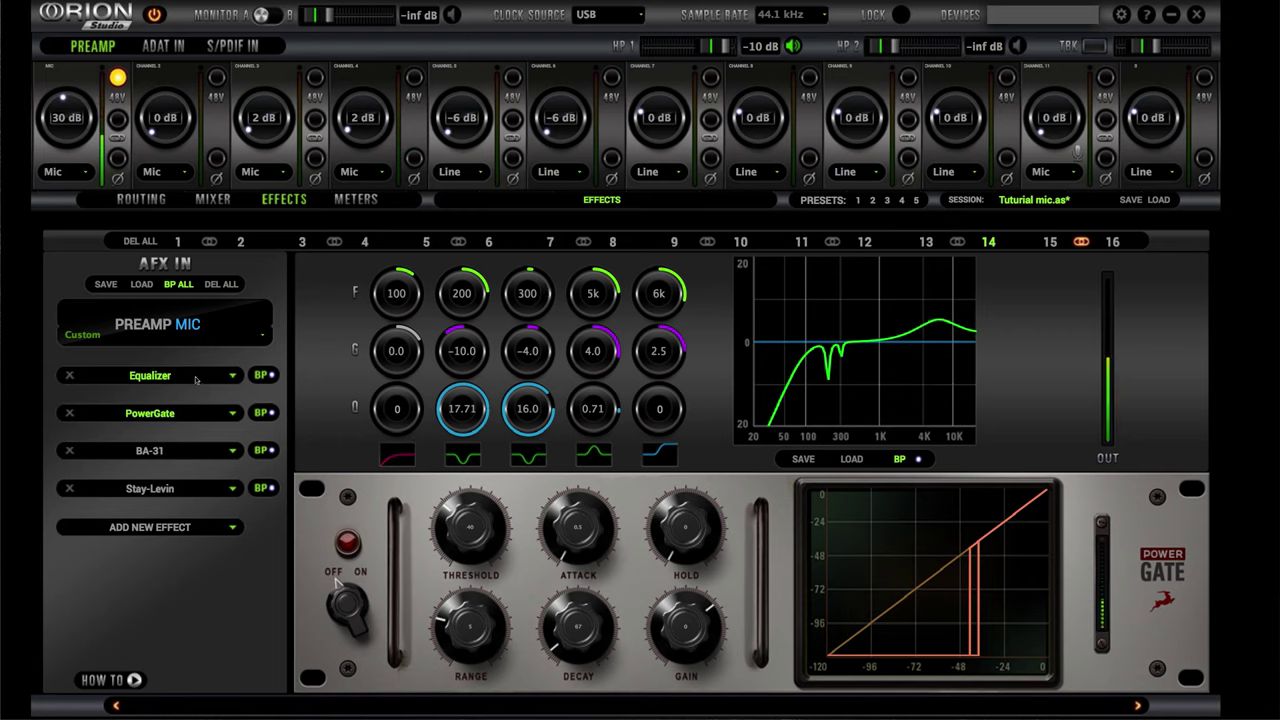
click(261, 377)
click(261, 377)
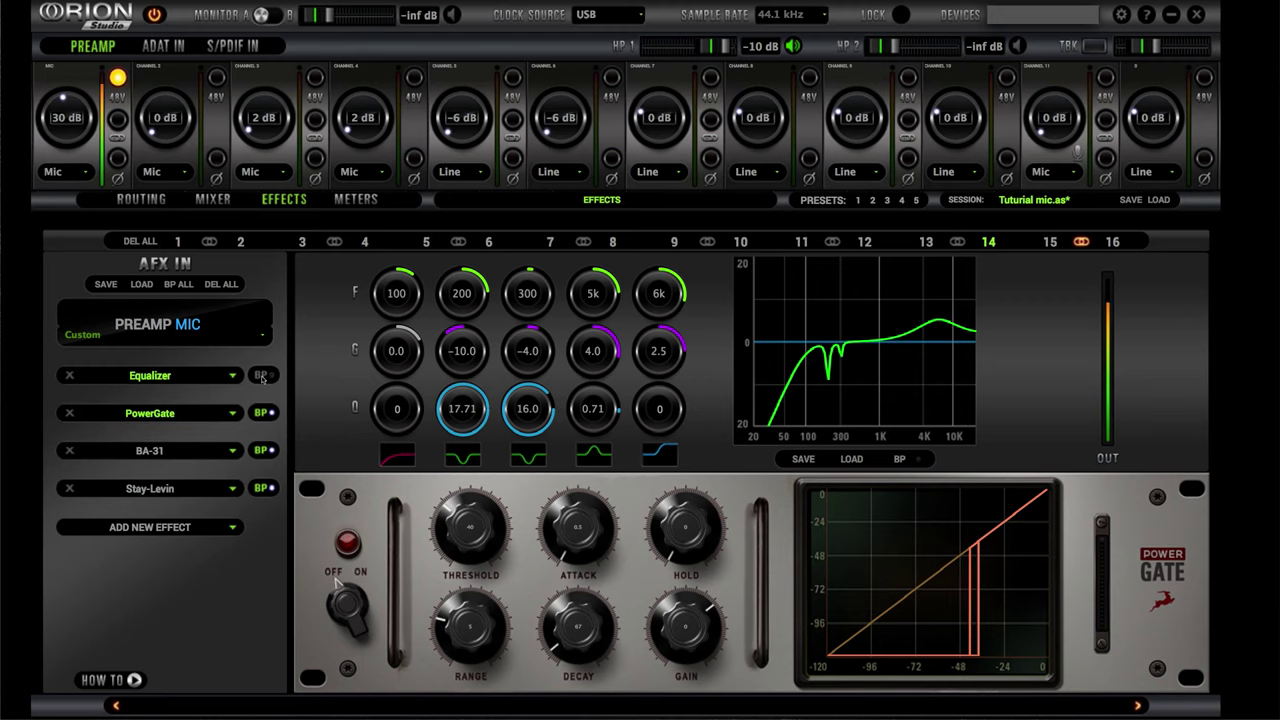
click(261, 413)
click(261, 413)
- Show the PowerGate effect and take it out of bypass, toggling its bypass to compare
click(182, 417)
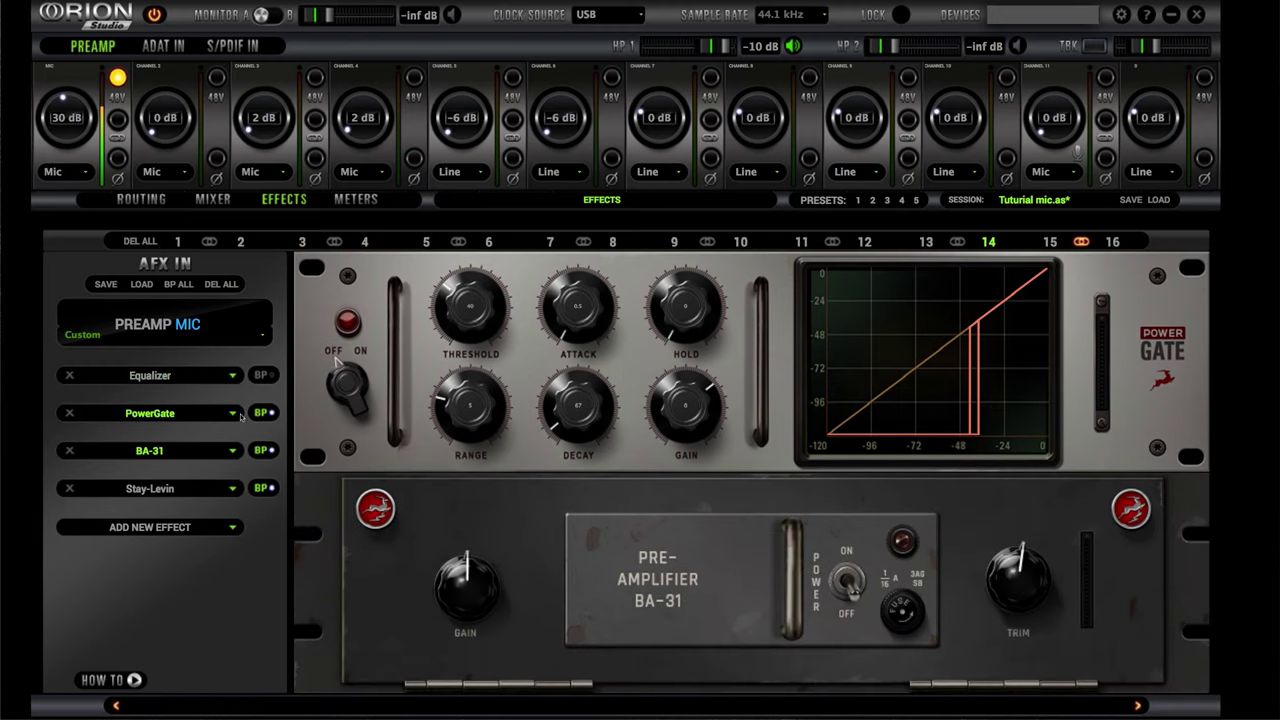
click(259, 414)
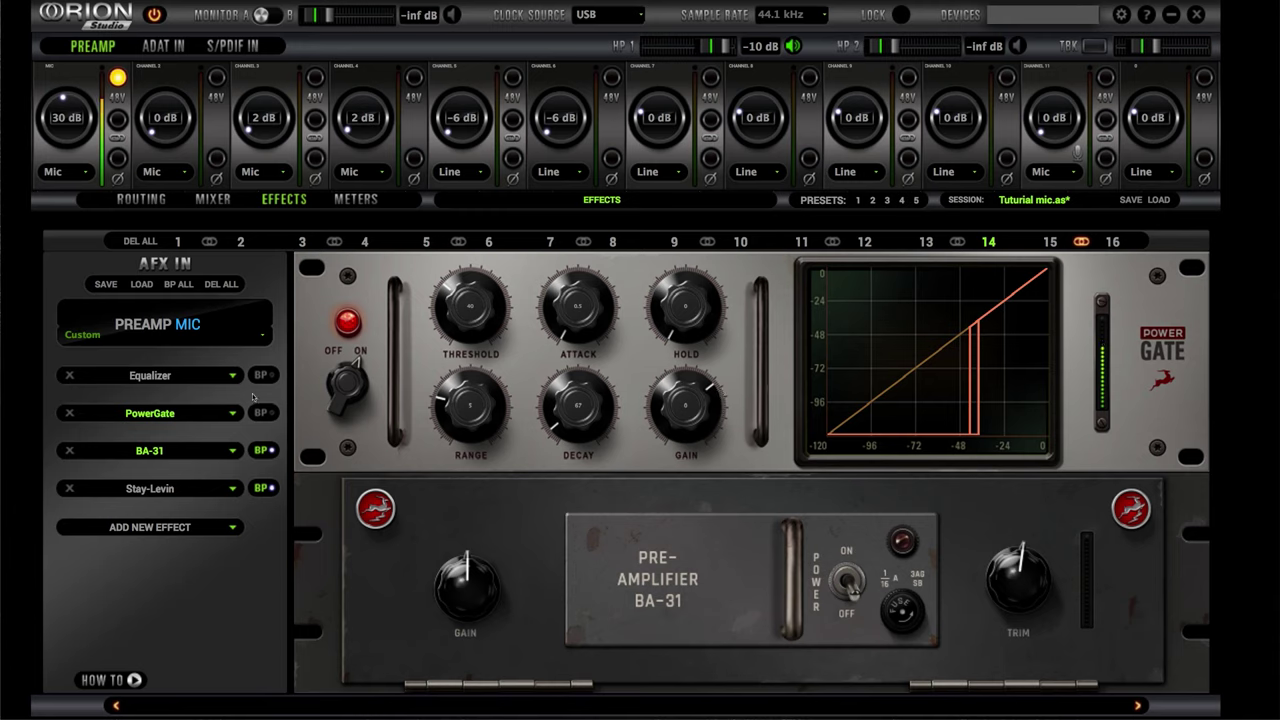
click(262, 412)
click(274, 419)
- Show the BA-31 preamplifier and take both BA-31 and Stay-Levin out of bypass
click(150, 451)
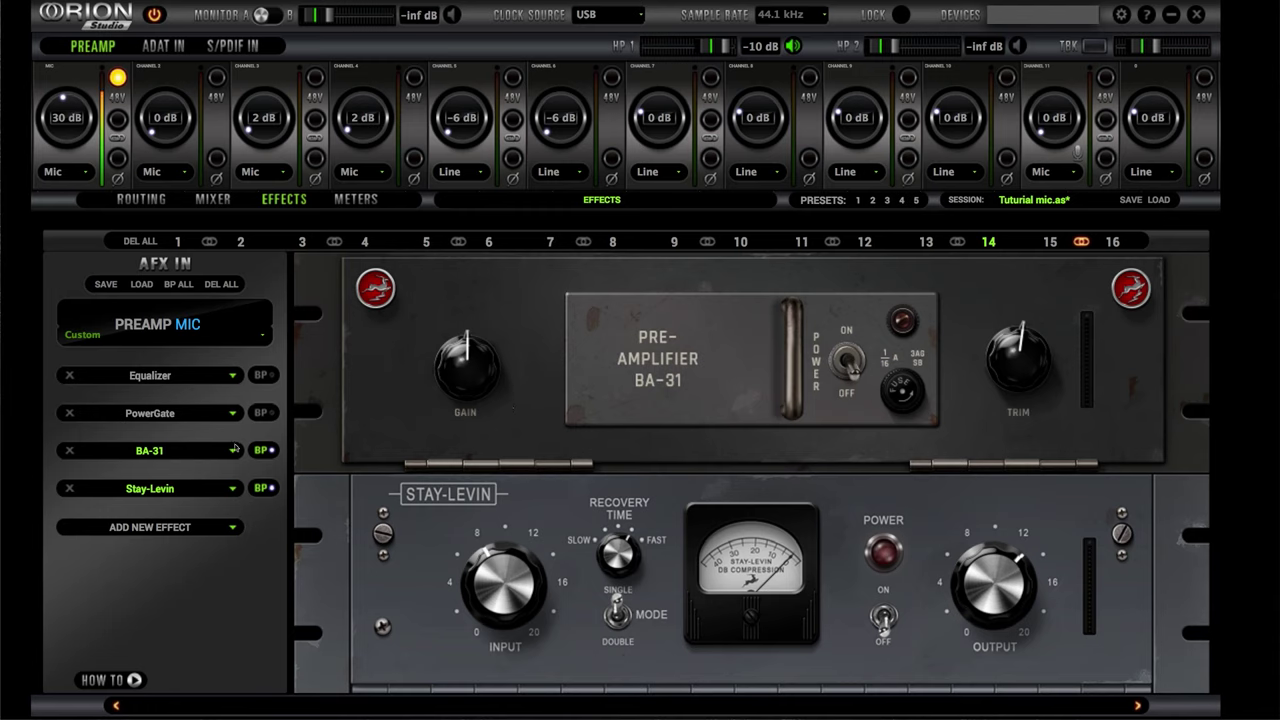
click(262, 451)
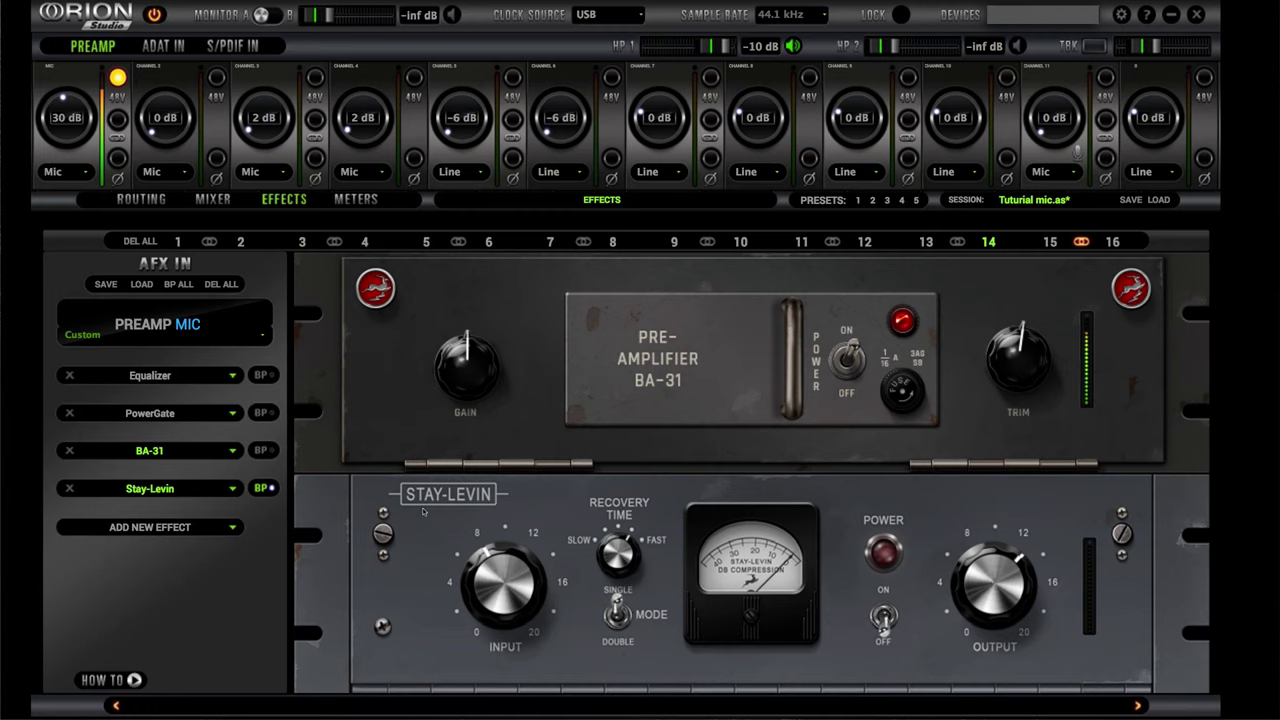
click(256, 489)
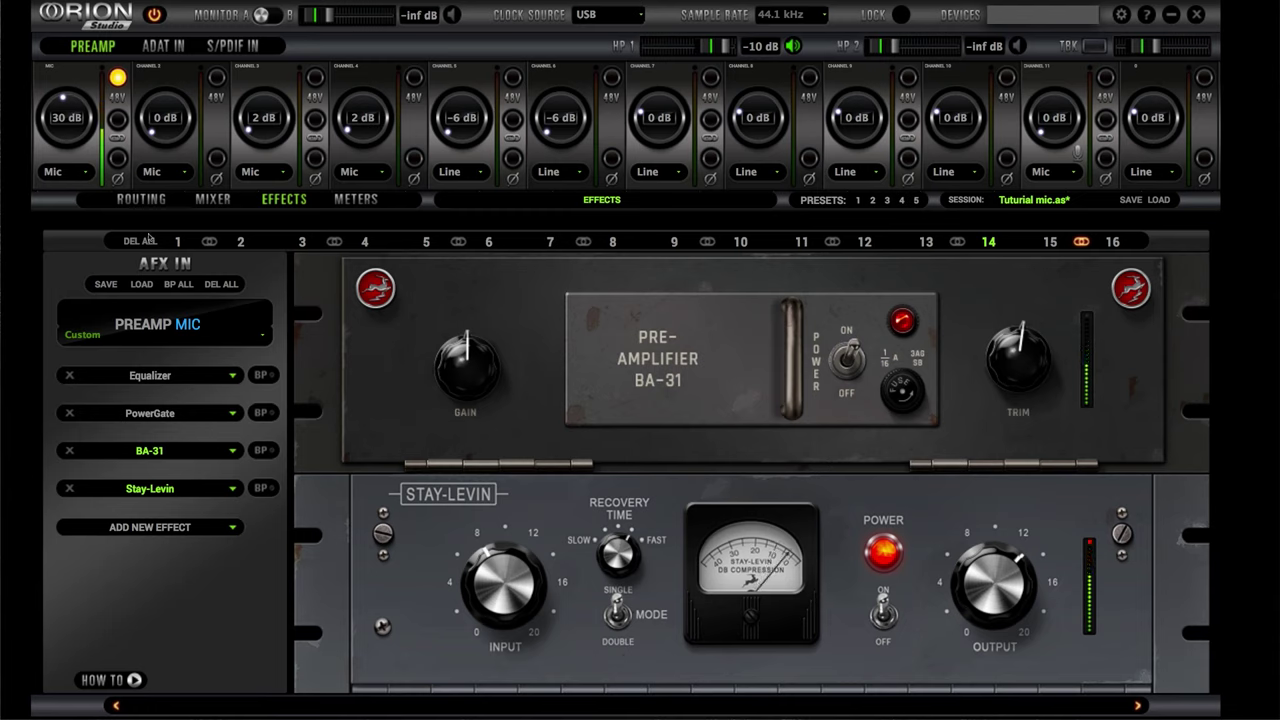
- Return to the routing grid and trace the LINE OUT, USB REC, preamp MIC and AFX OUT MIC connections
click(130, 200)
click(130, 200)
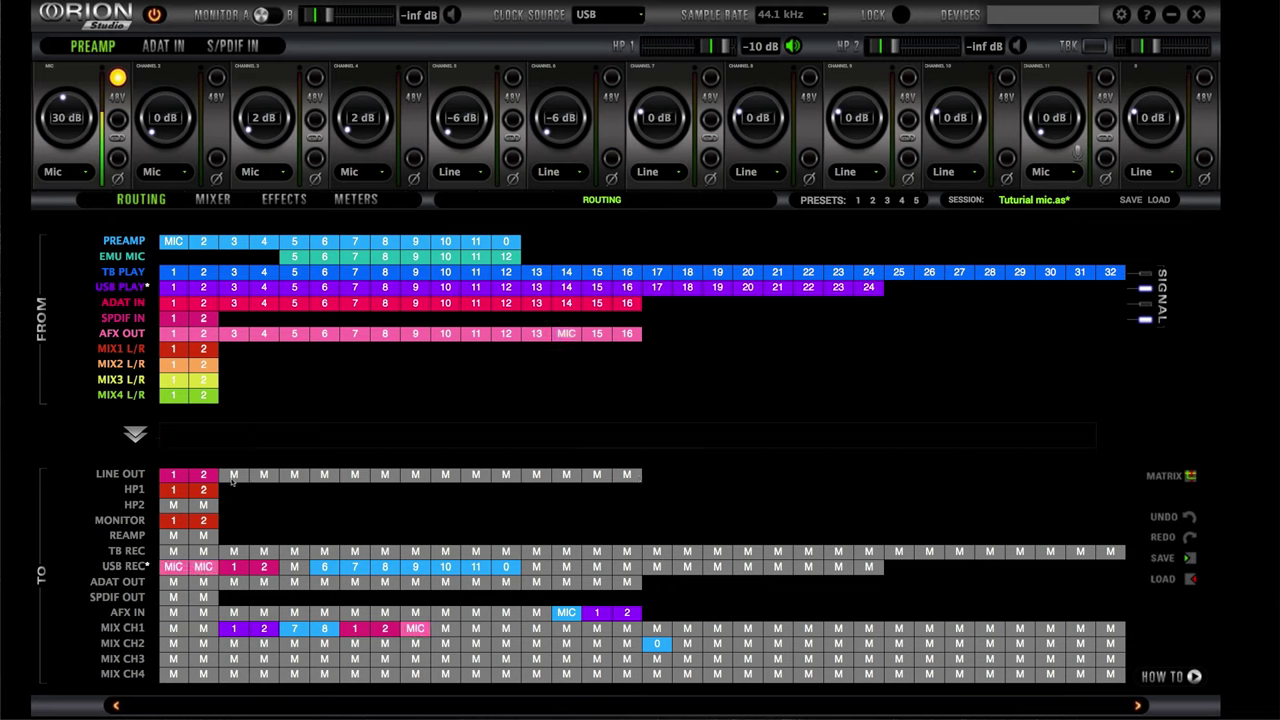
click(627, 475)
click(201, 564)
click(201, 570)
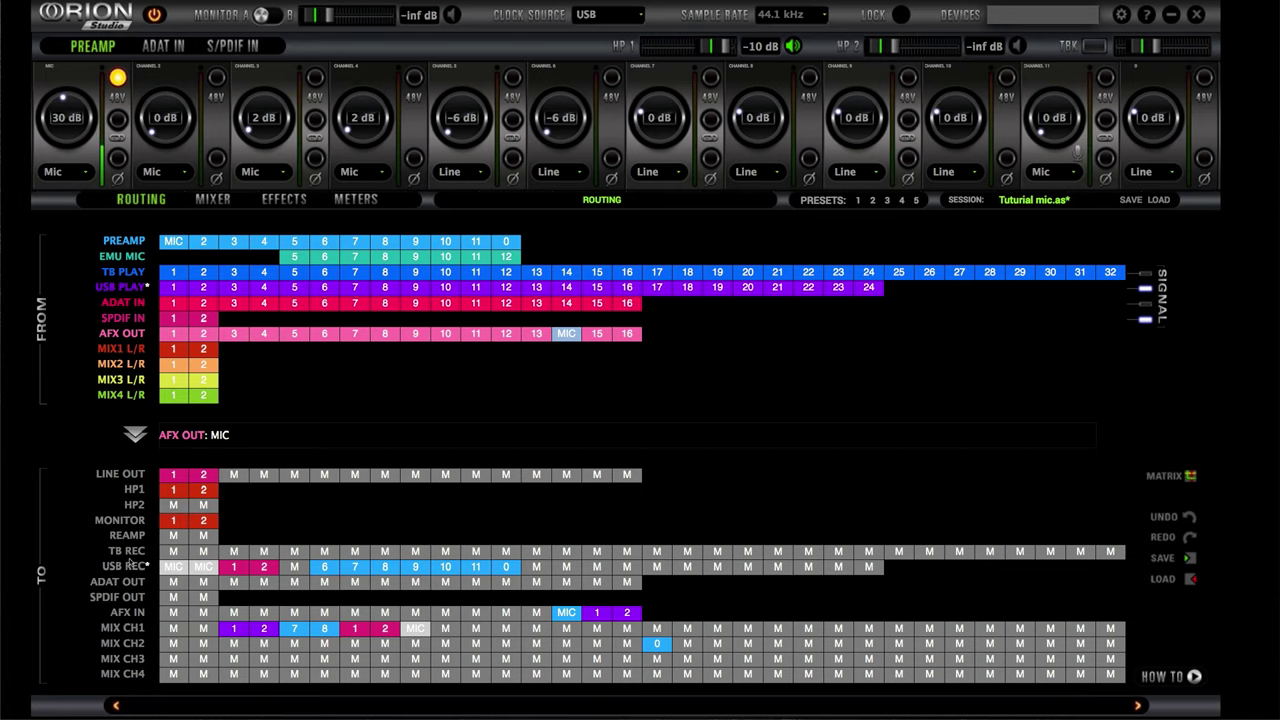
click(172, 242)
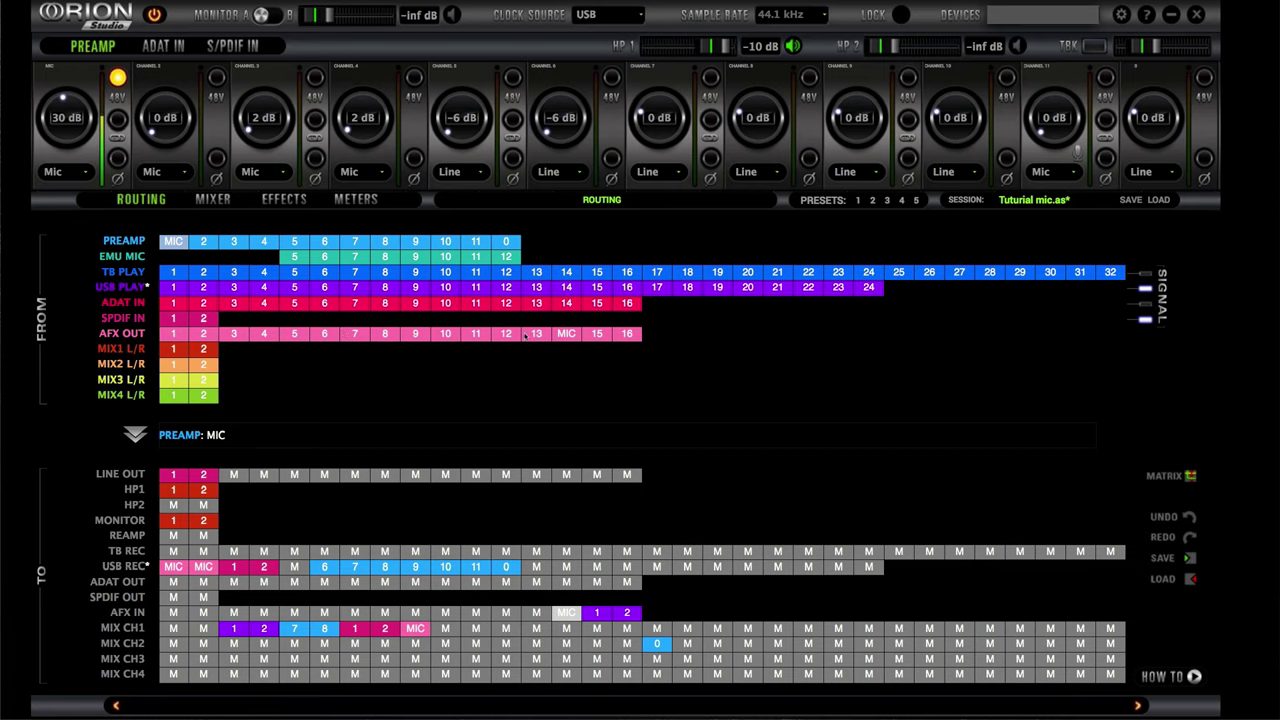
click(566, 334)
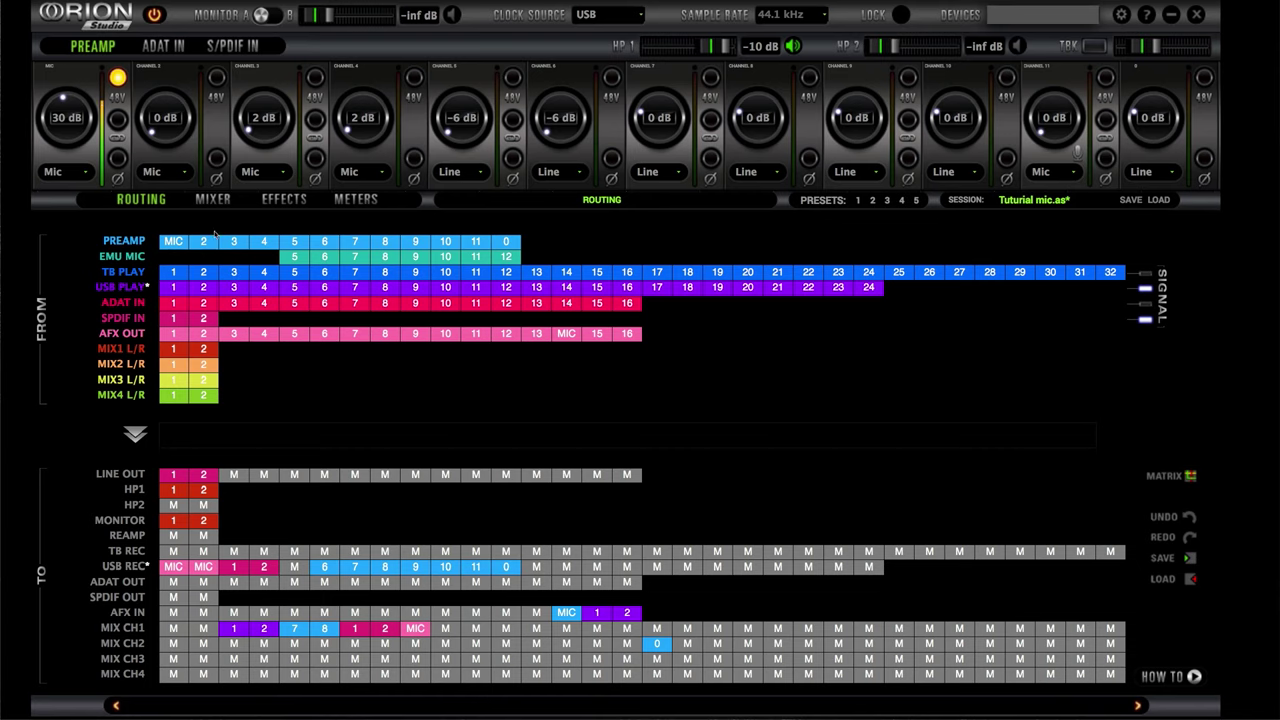
- Show the level meters and view REAMP, TB REC and USB REC in turn
click(355, 200)
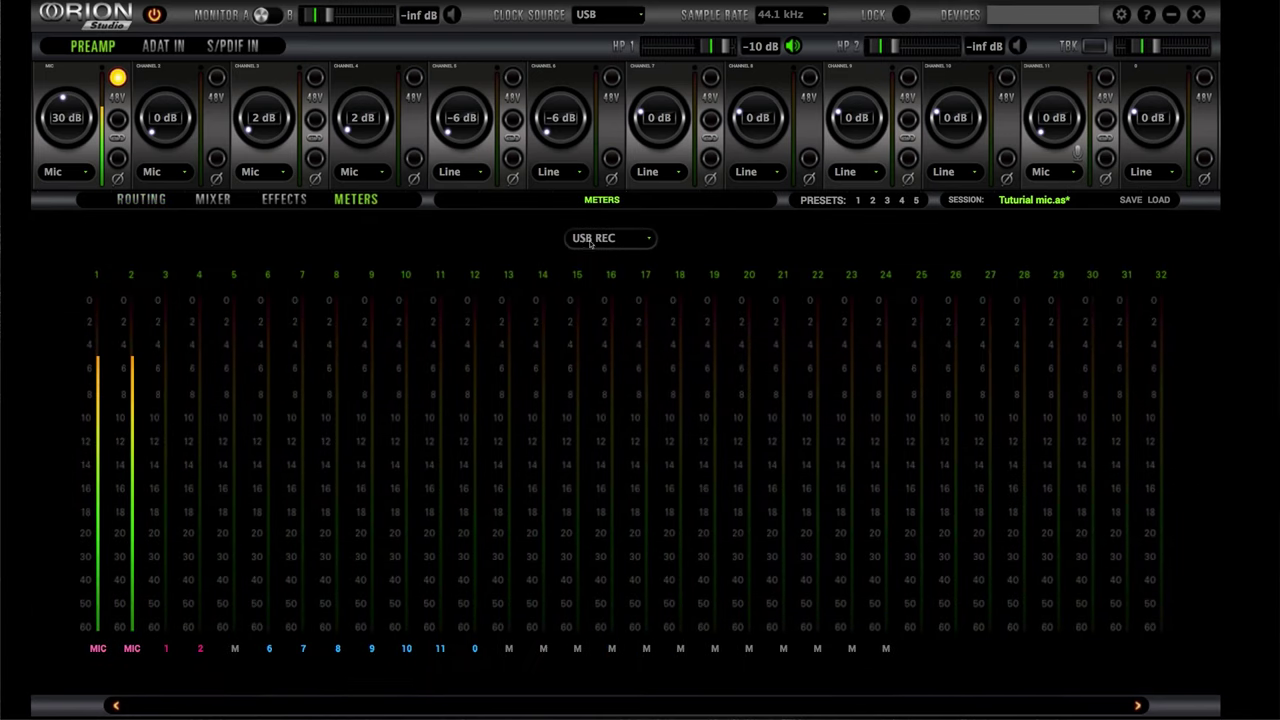
click(600, 240)
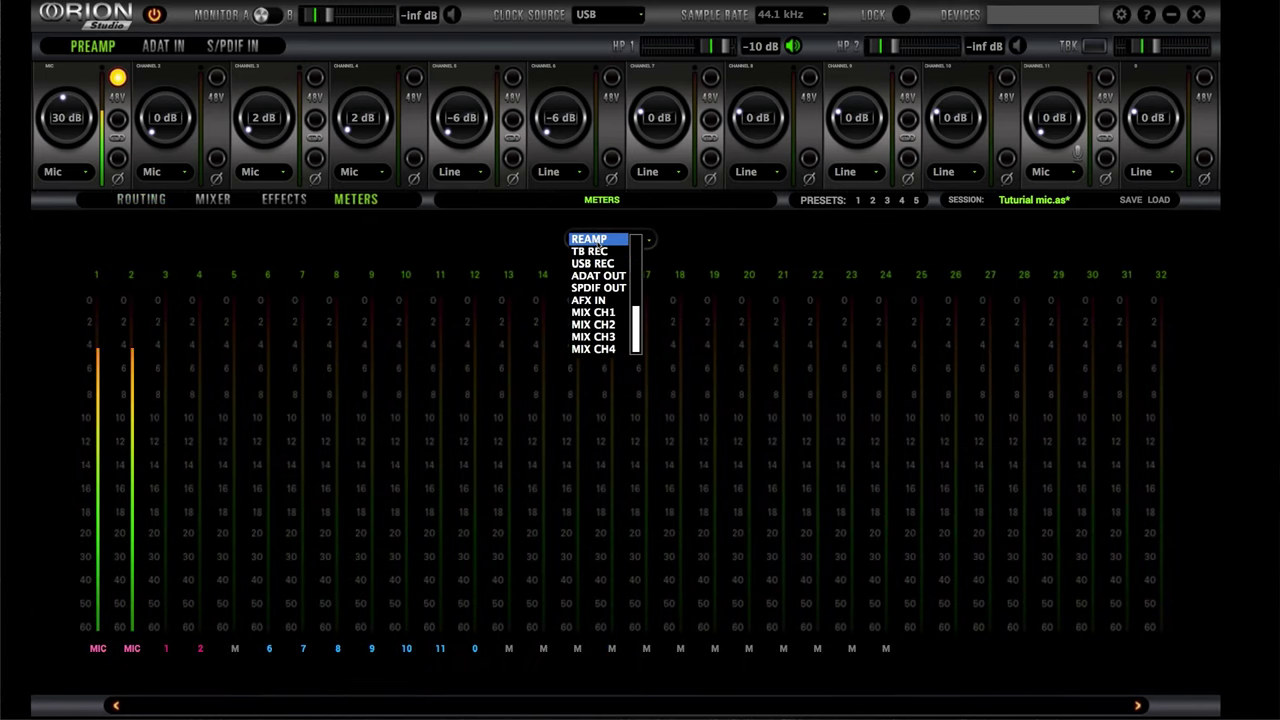
click(604, 240)
click(604, 240)
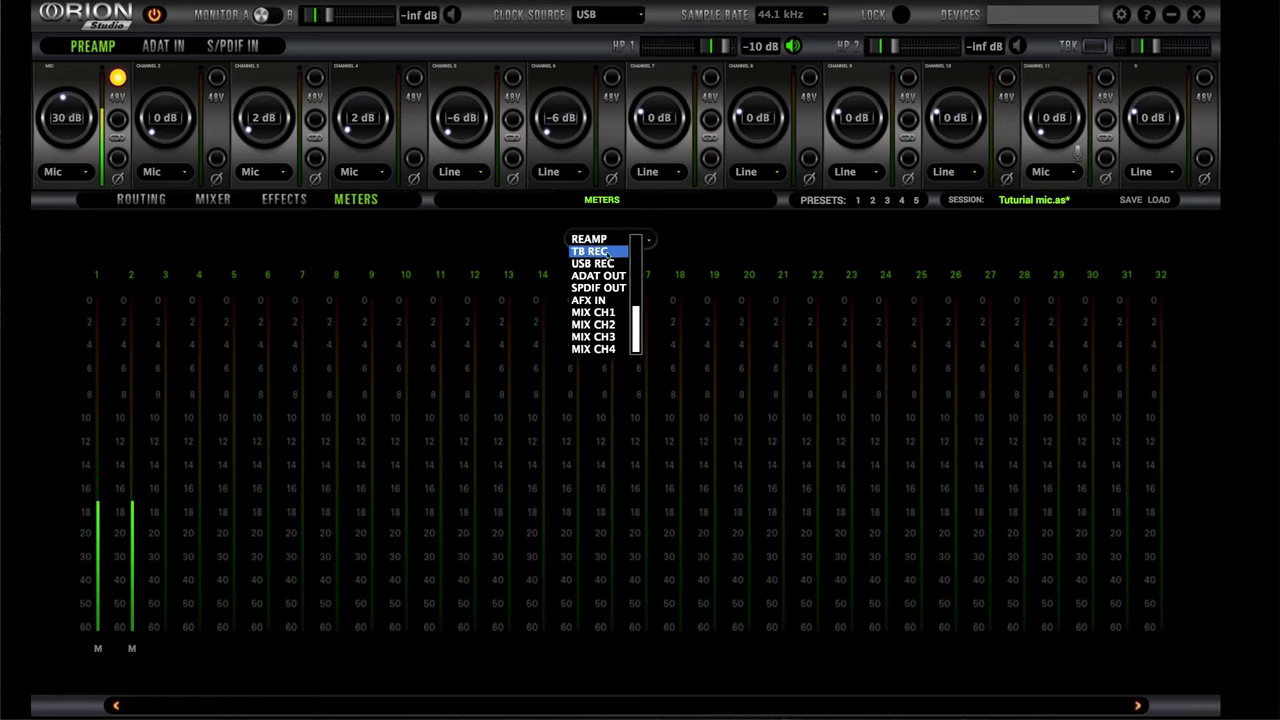
click(606, 253)
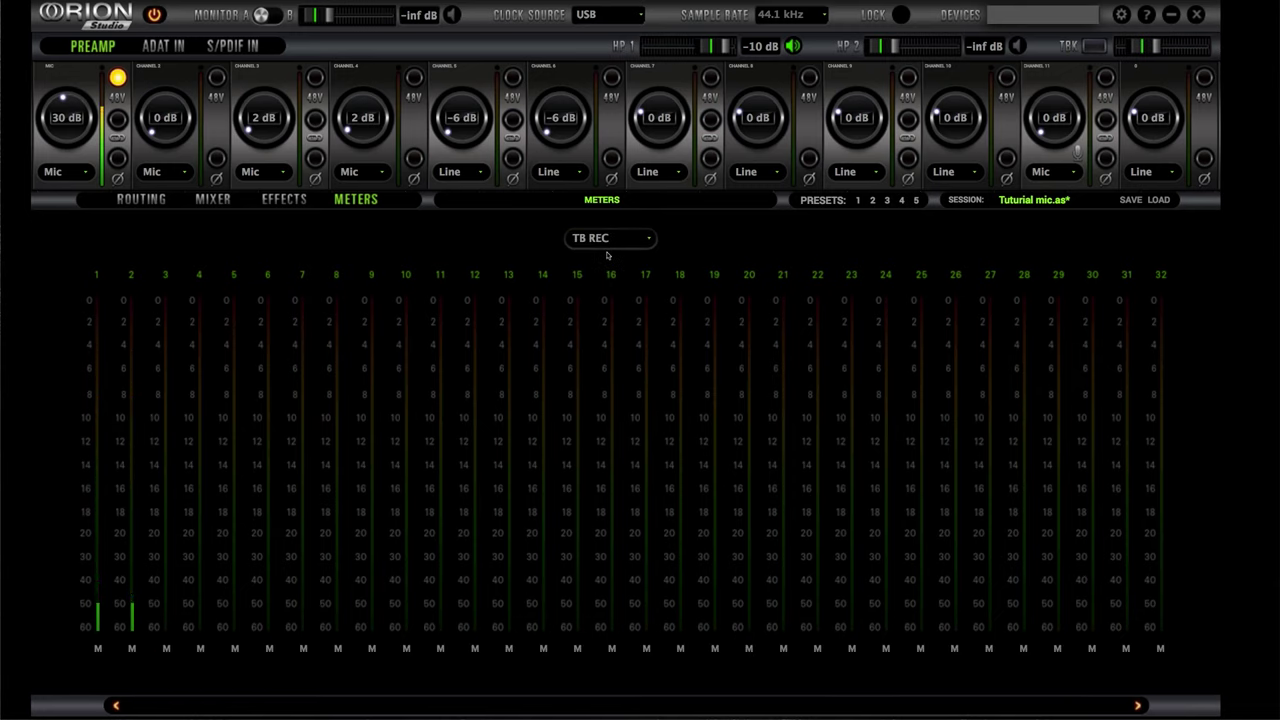
click(610, 243)
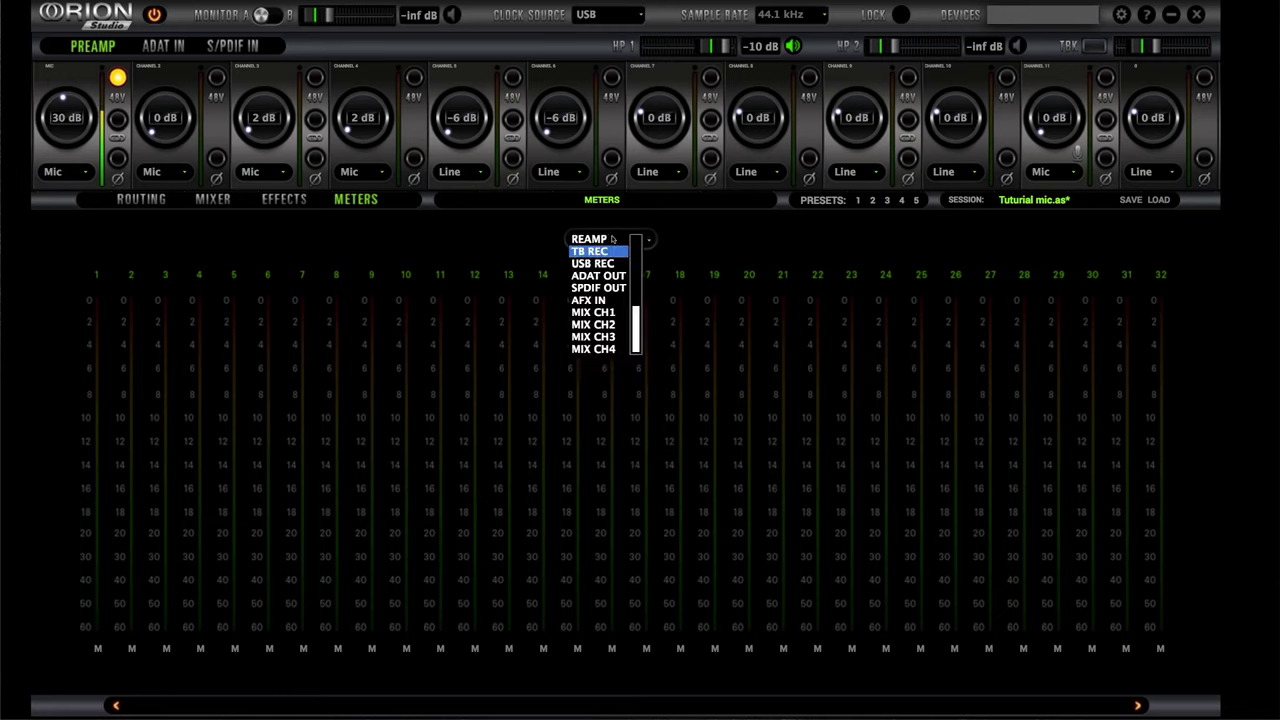
click(609, 263)
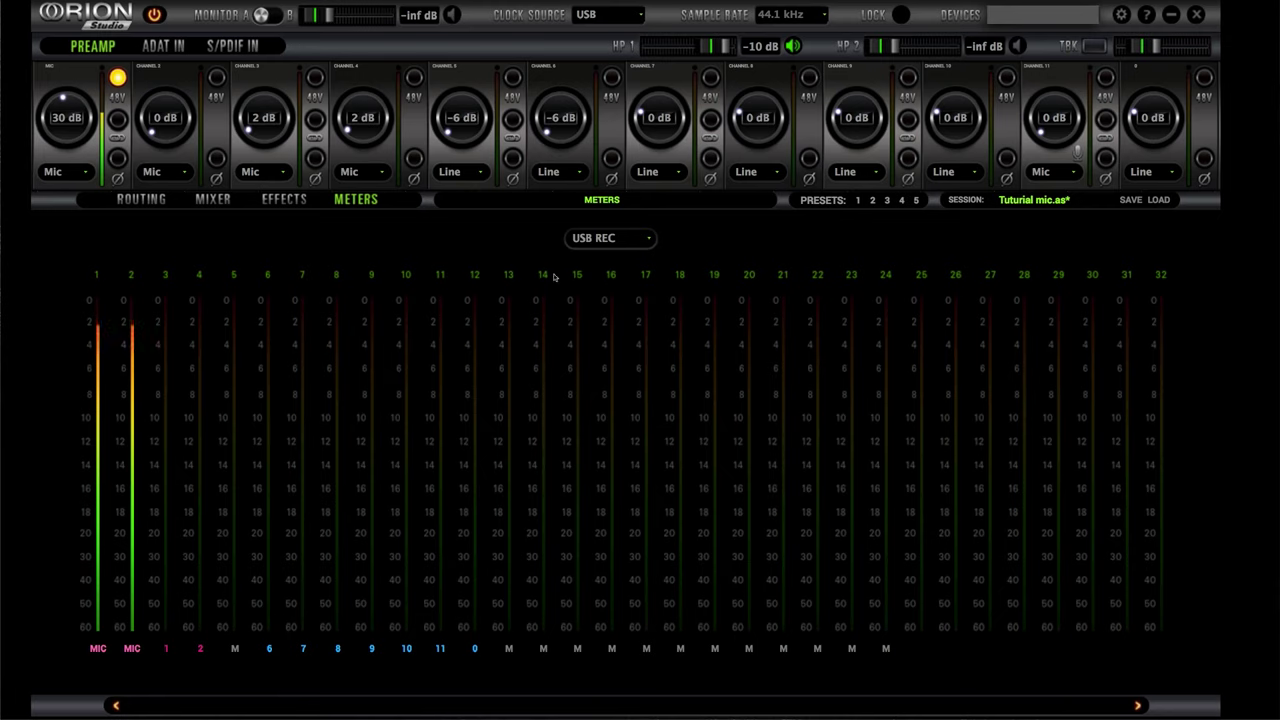
- Look through the remaining meter sources and display the MIX CH1 levels
click(608, 243)
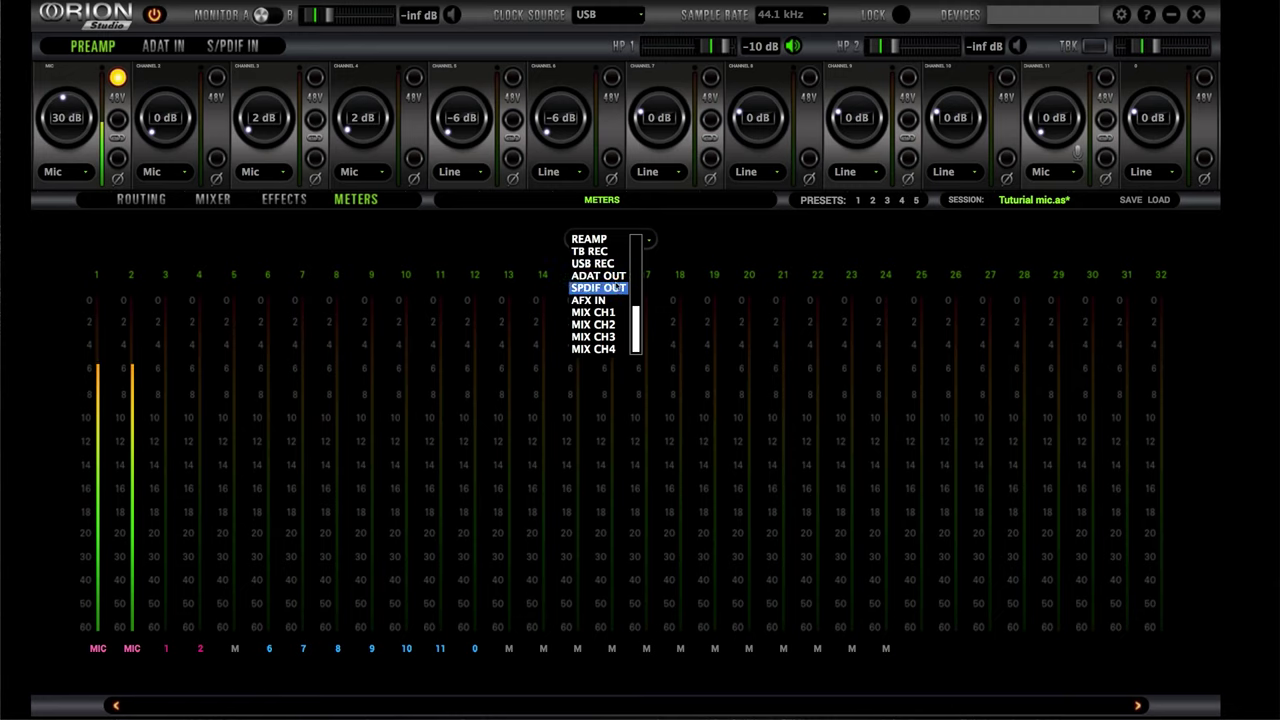
scroll(616, 288, up, 1)
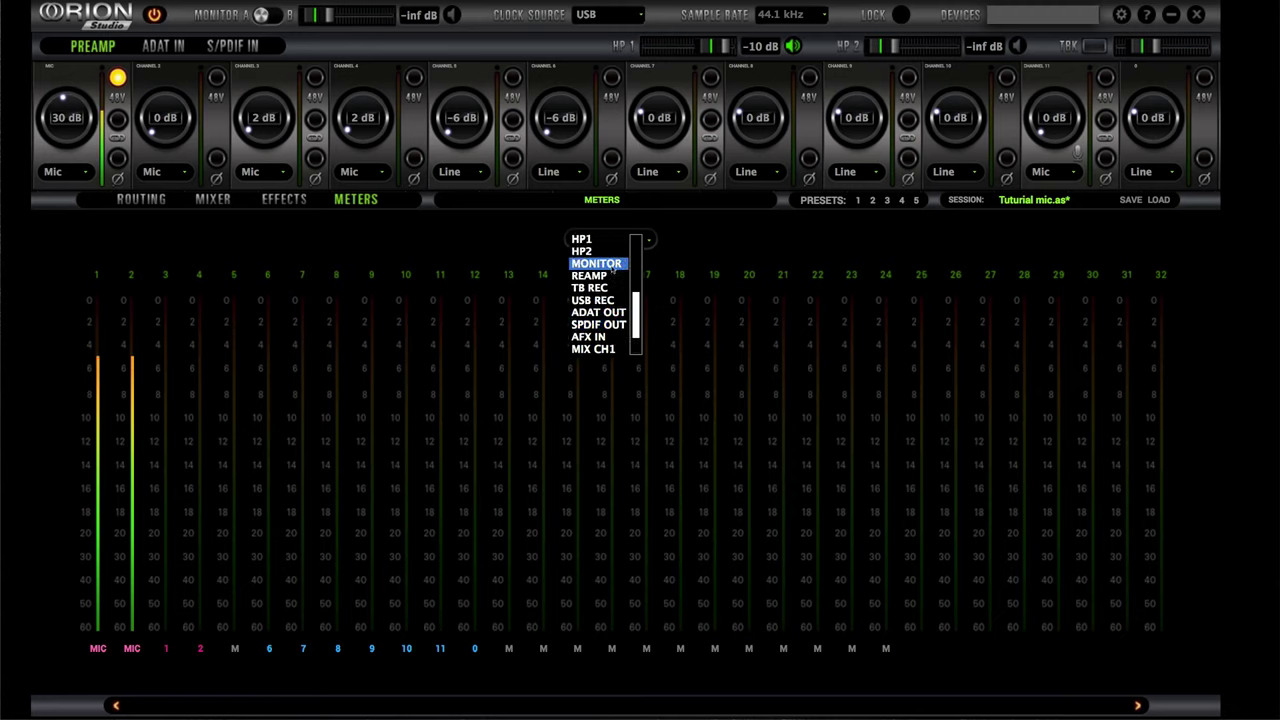
scroll(612, 262, down, 1)
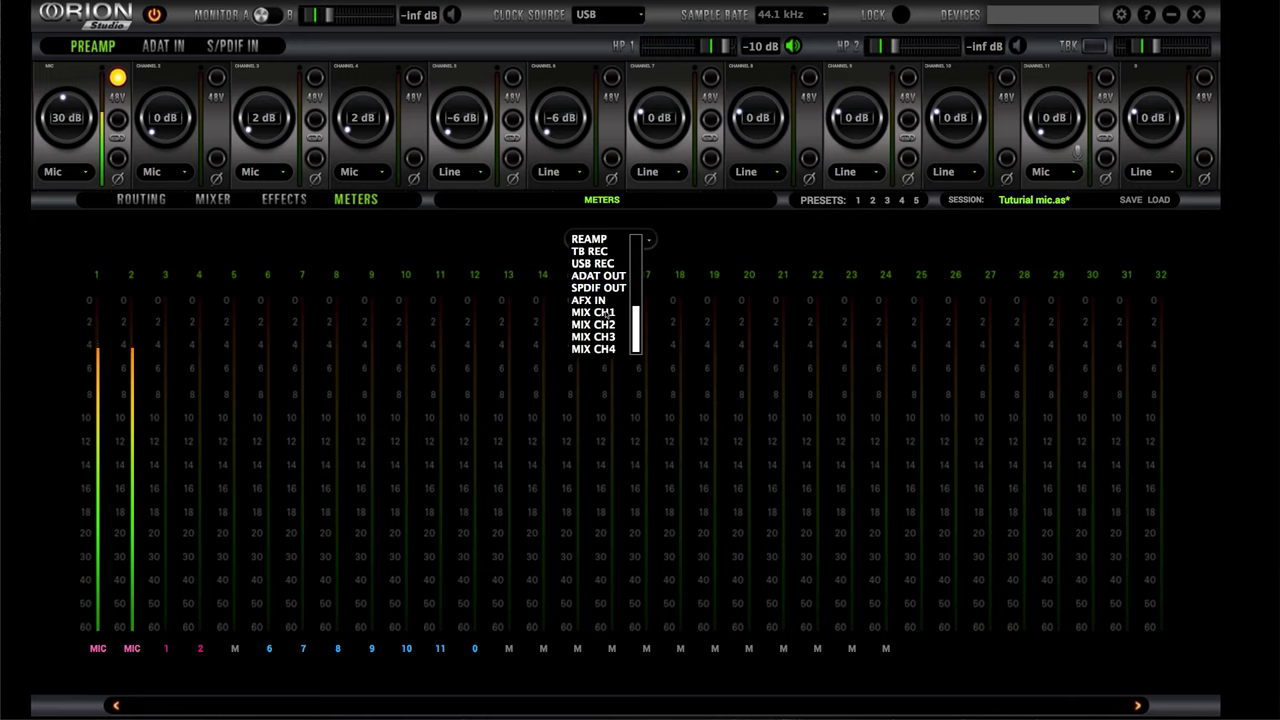
click(593, 312)
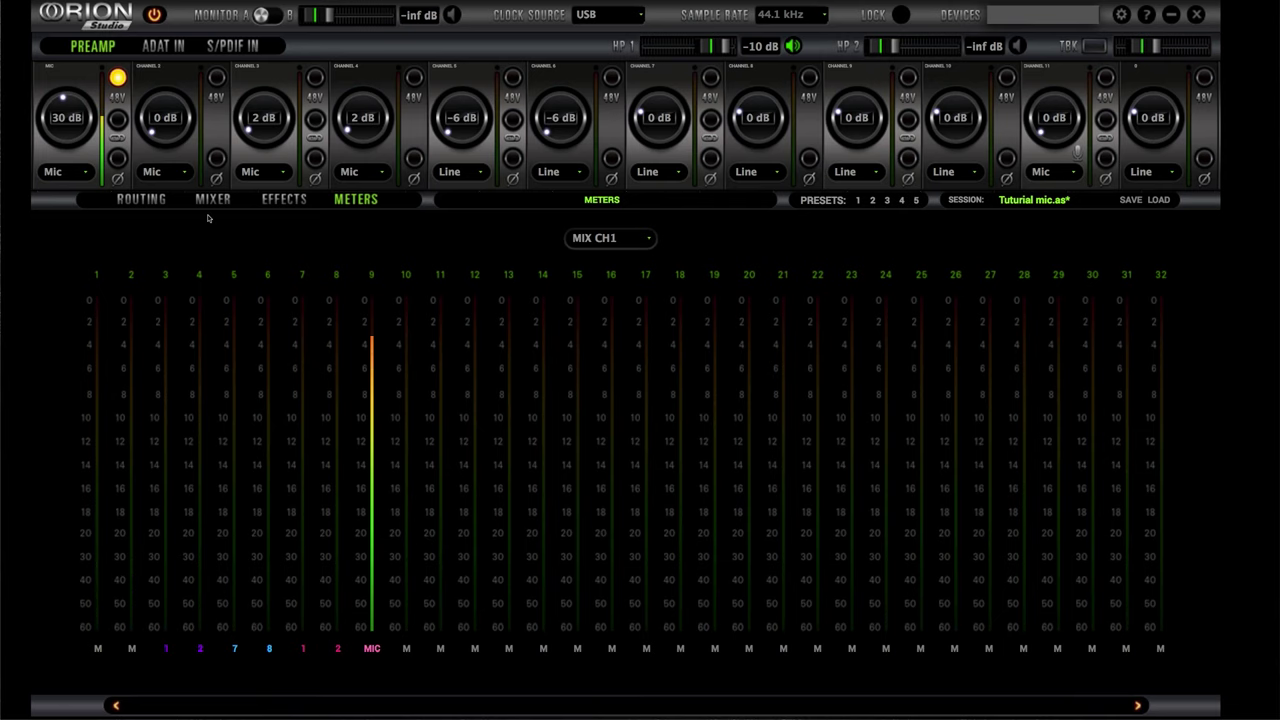
- Select the first and last MIX CH1 slots in the routing grid, and view the corresponding channel strips in Mixer 1
click(141, 199)
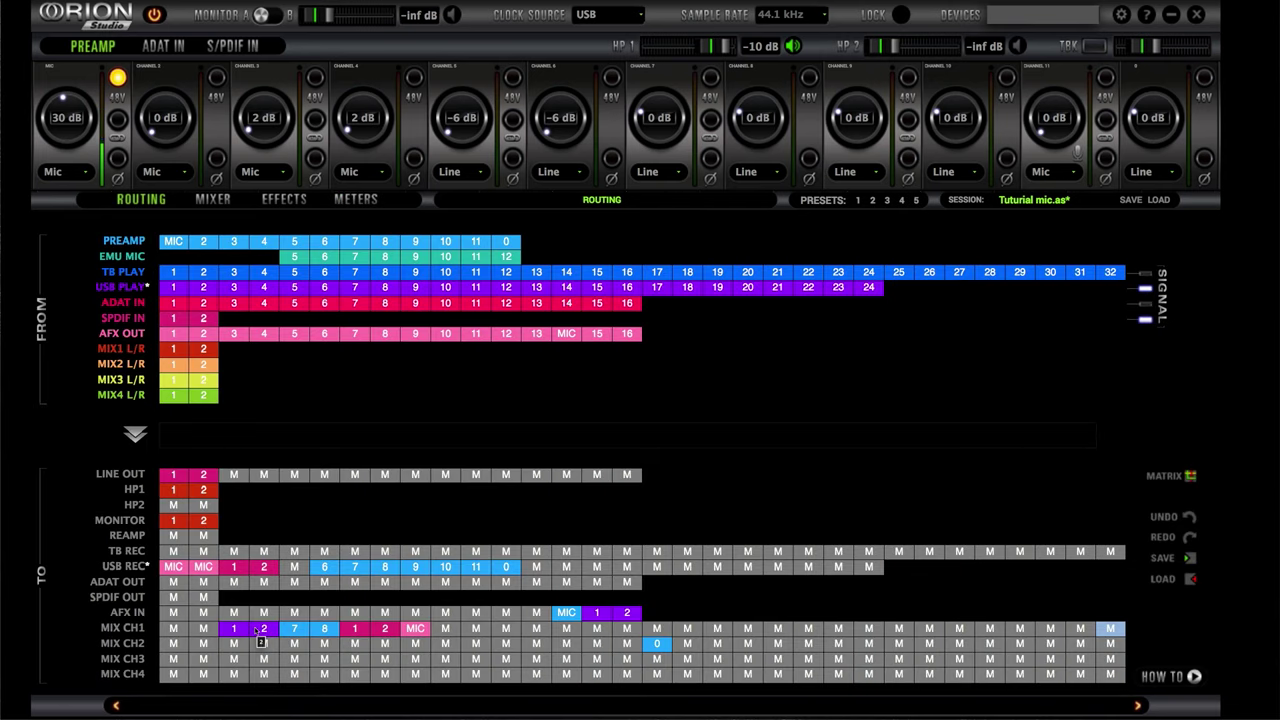
click(176, 628)
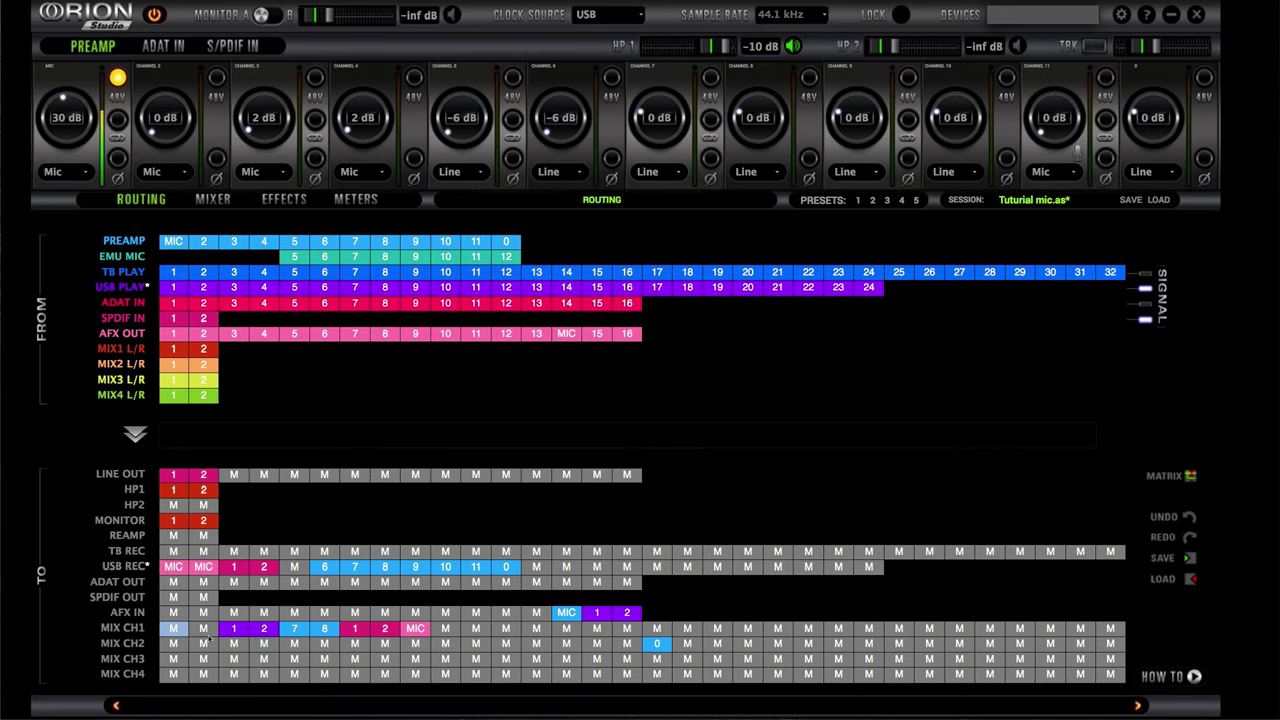
click(1108, 629)
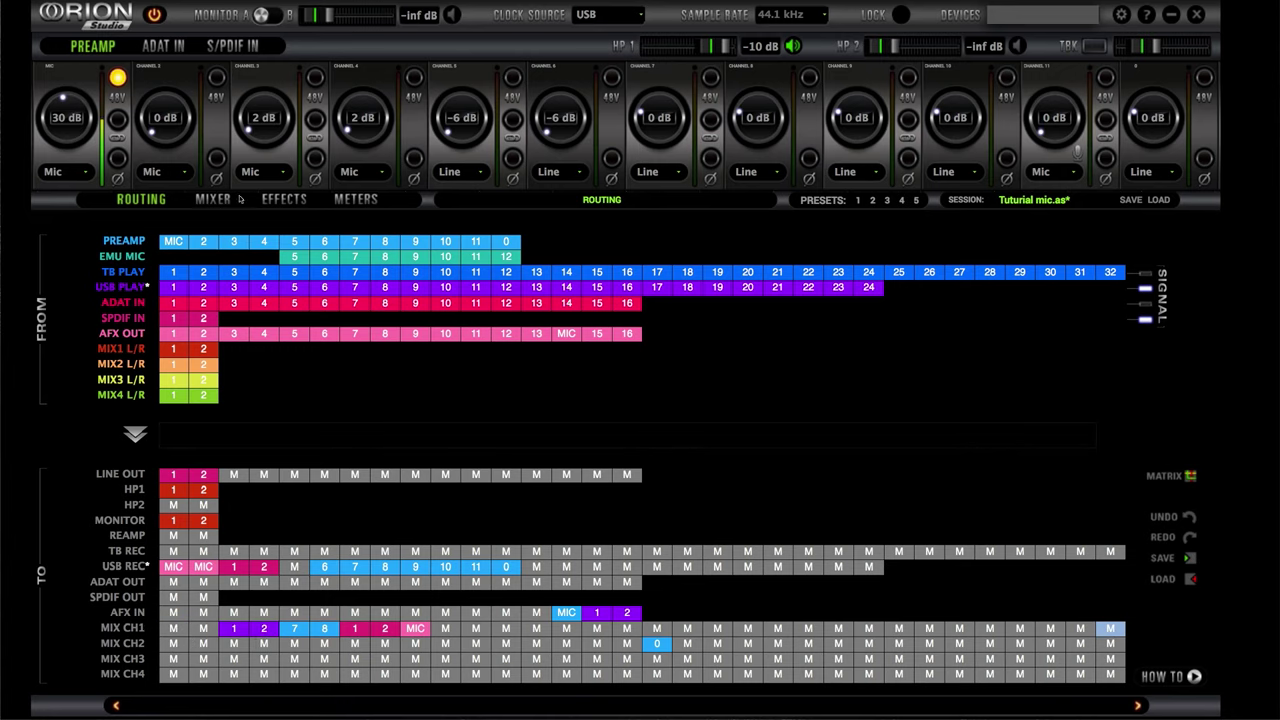
click(224, 200)
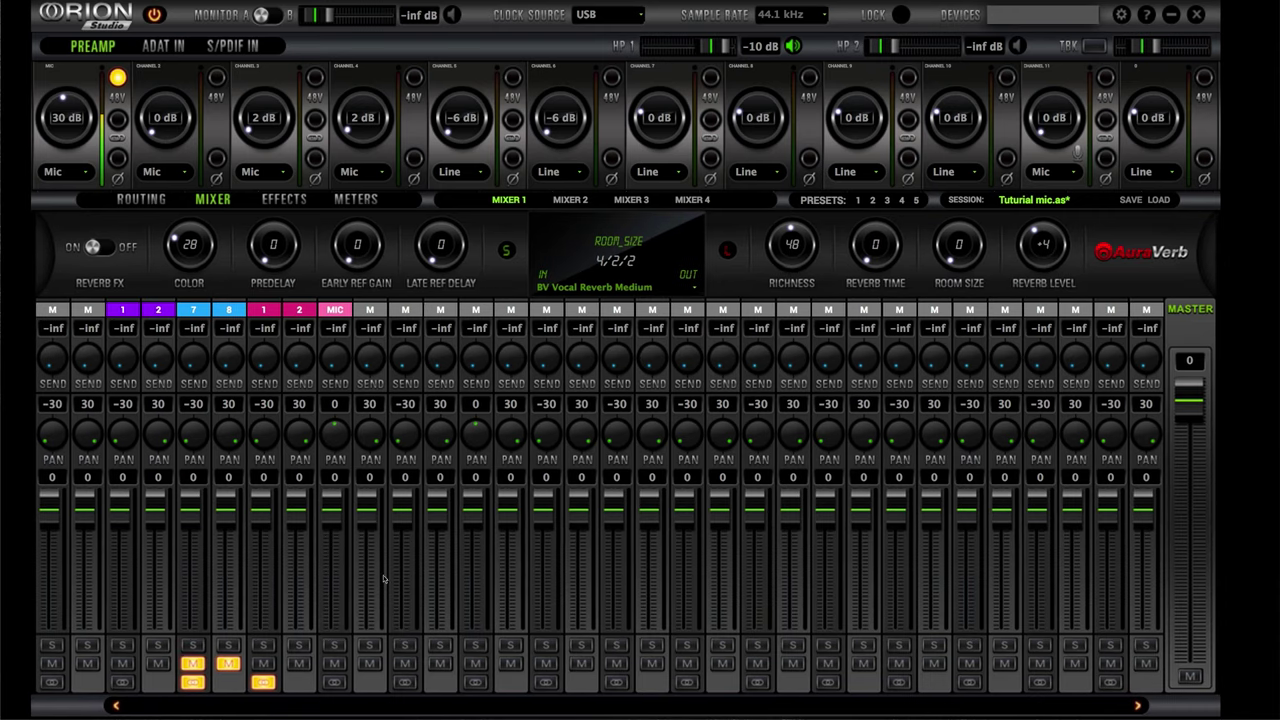
- Alternate between the routing grid and Mixer 1 to compare the MIX CH1 assignments with the mixer channels
click(145, 202)
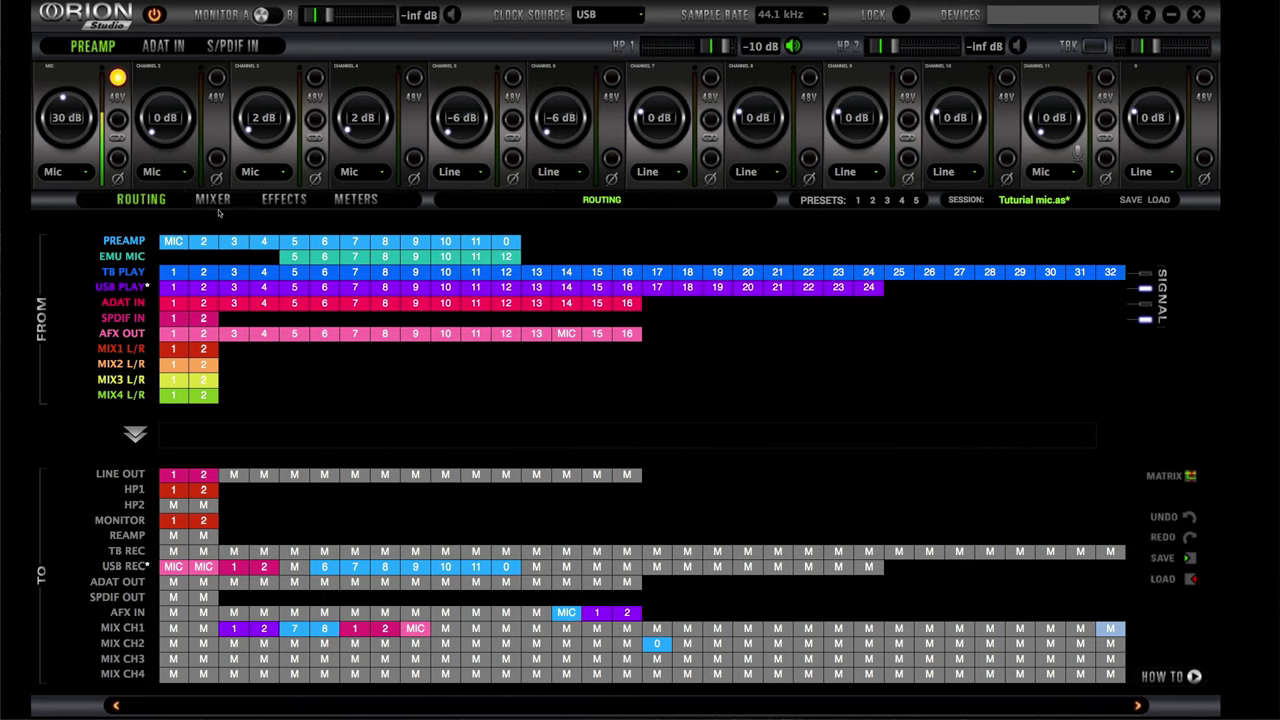
click(213, 200)
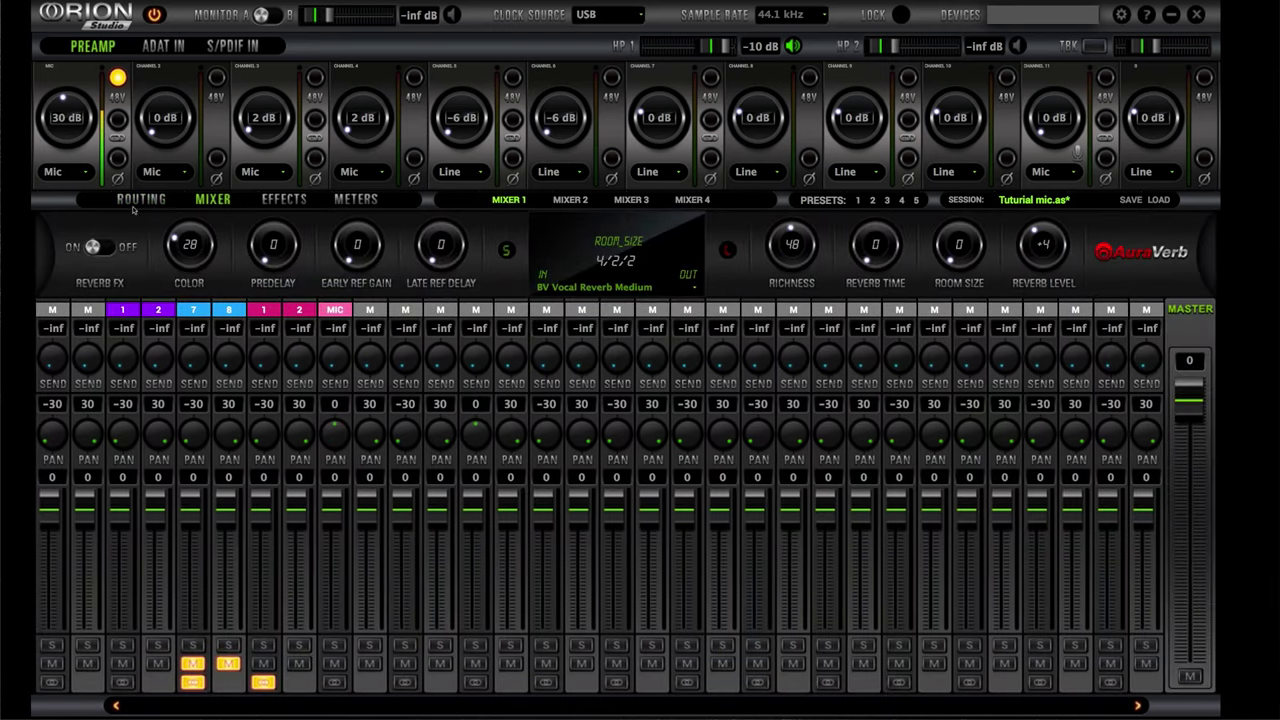
click(137, 205)
click(213, 199)
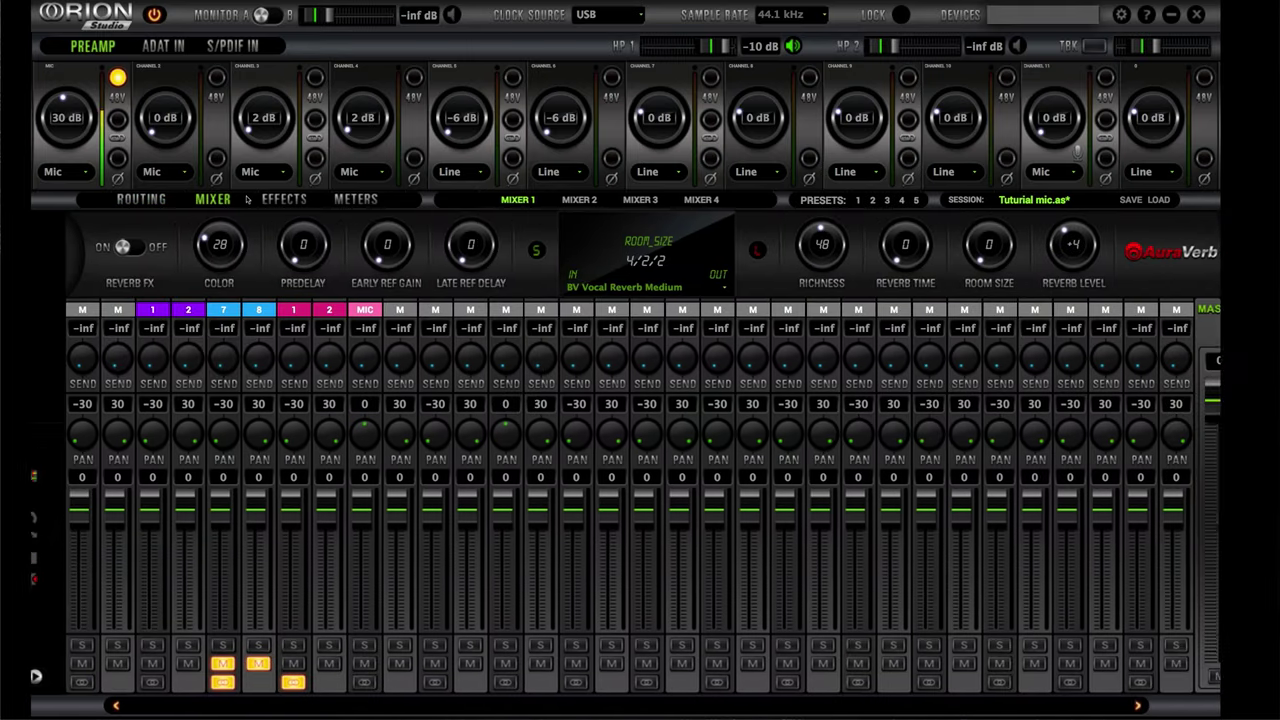
- Return to the level meters and display the USB PLAY levels
click(284, 199)
click(355, 199)
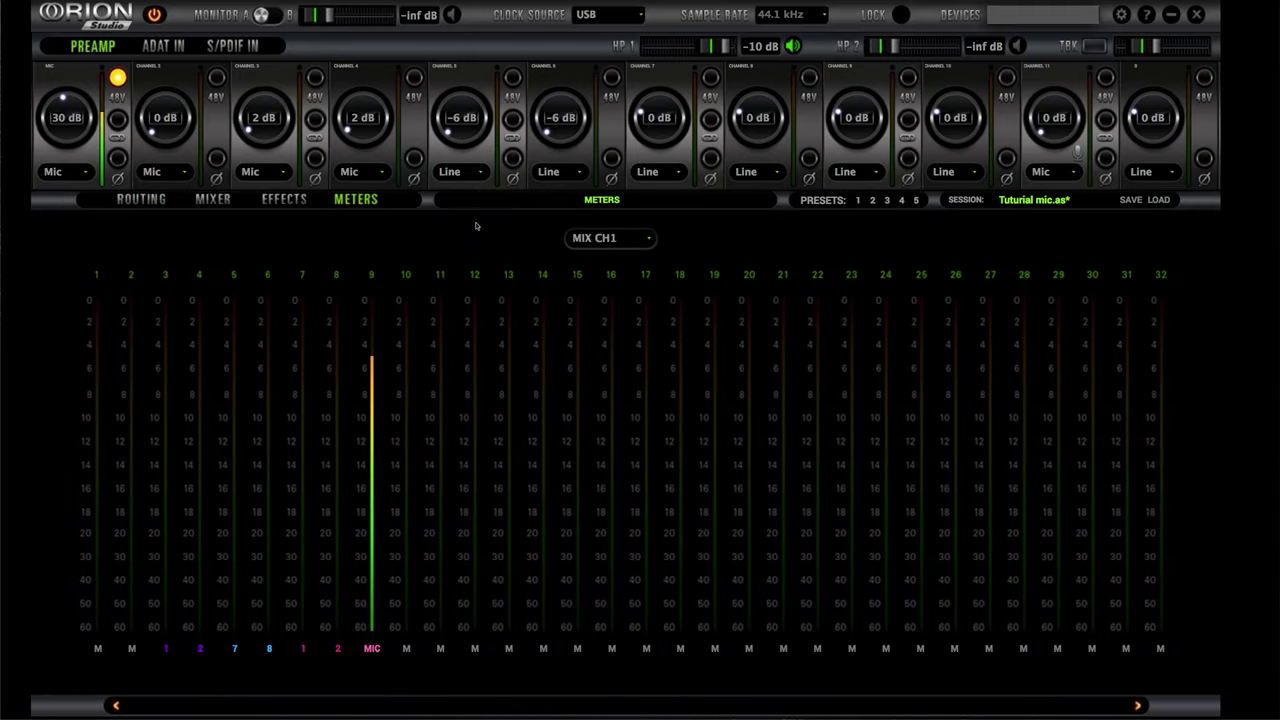
click(636, 238)
scroll(608, 305, up, 5)
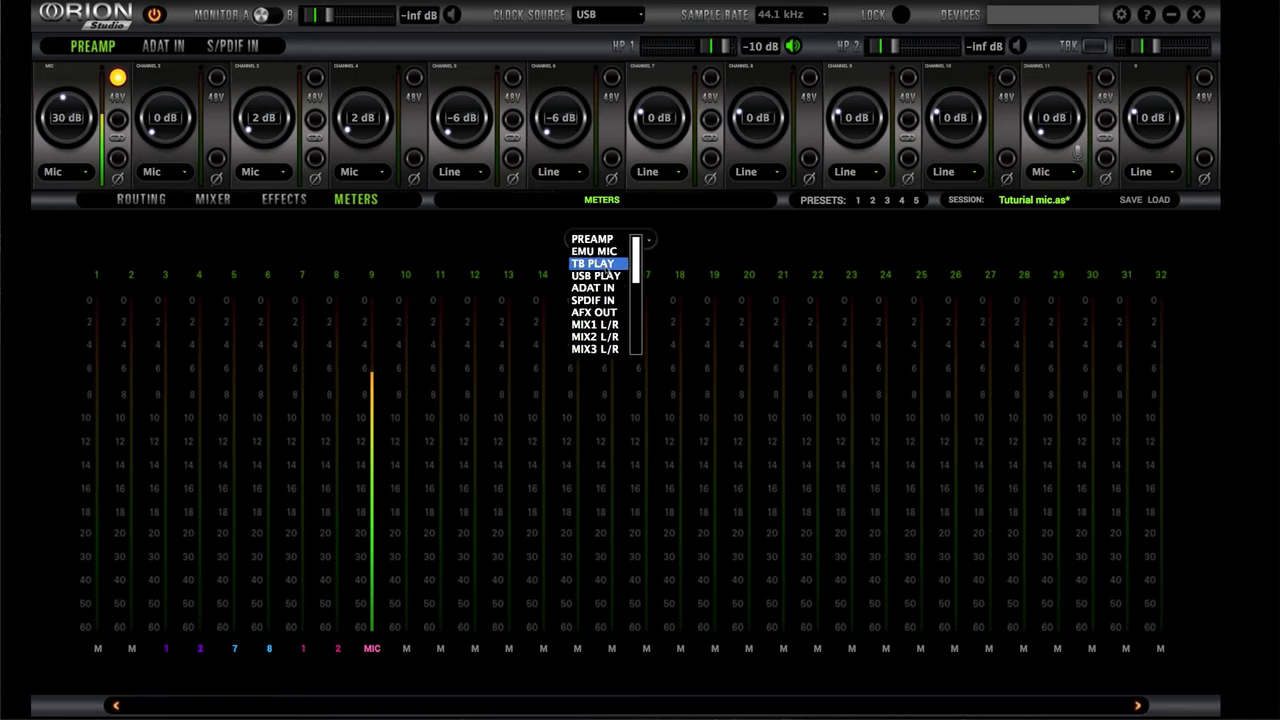
click(596, 275)
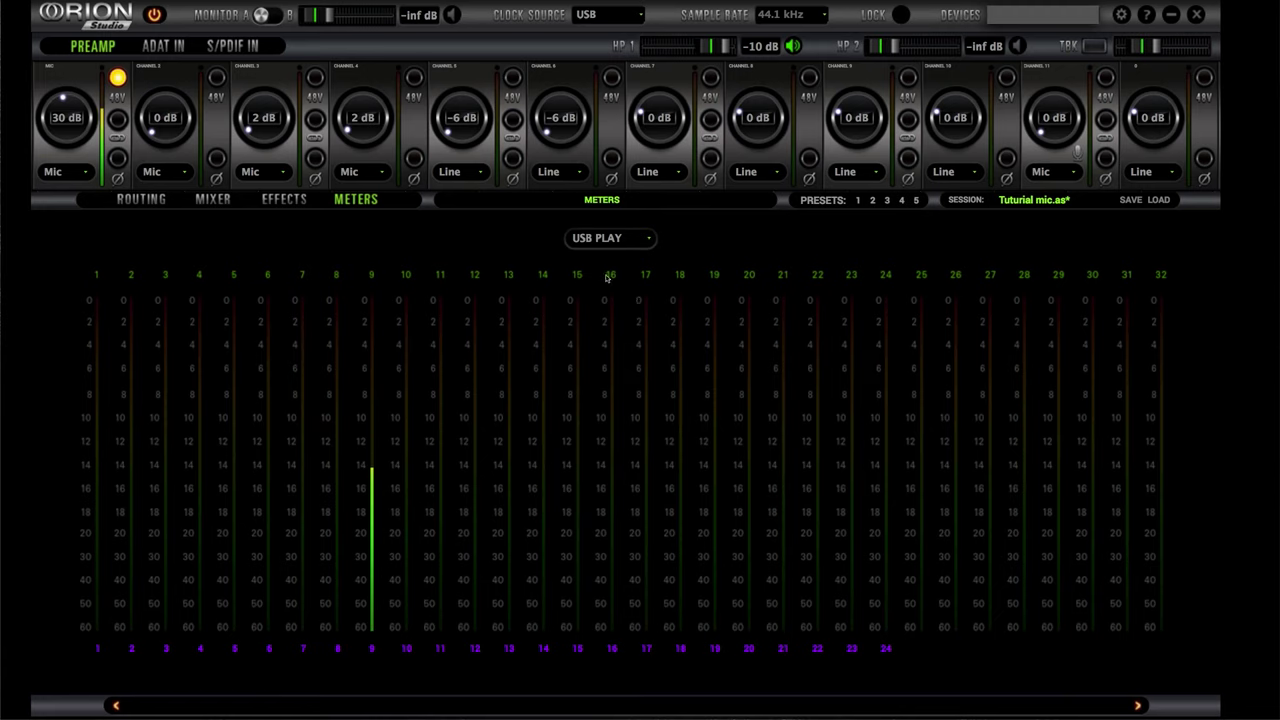
- Display the LINE OUT levels in the meters and look through the other available meter sources
click(605, 245)
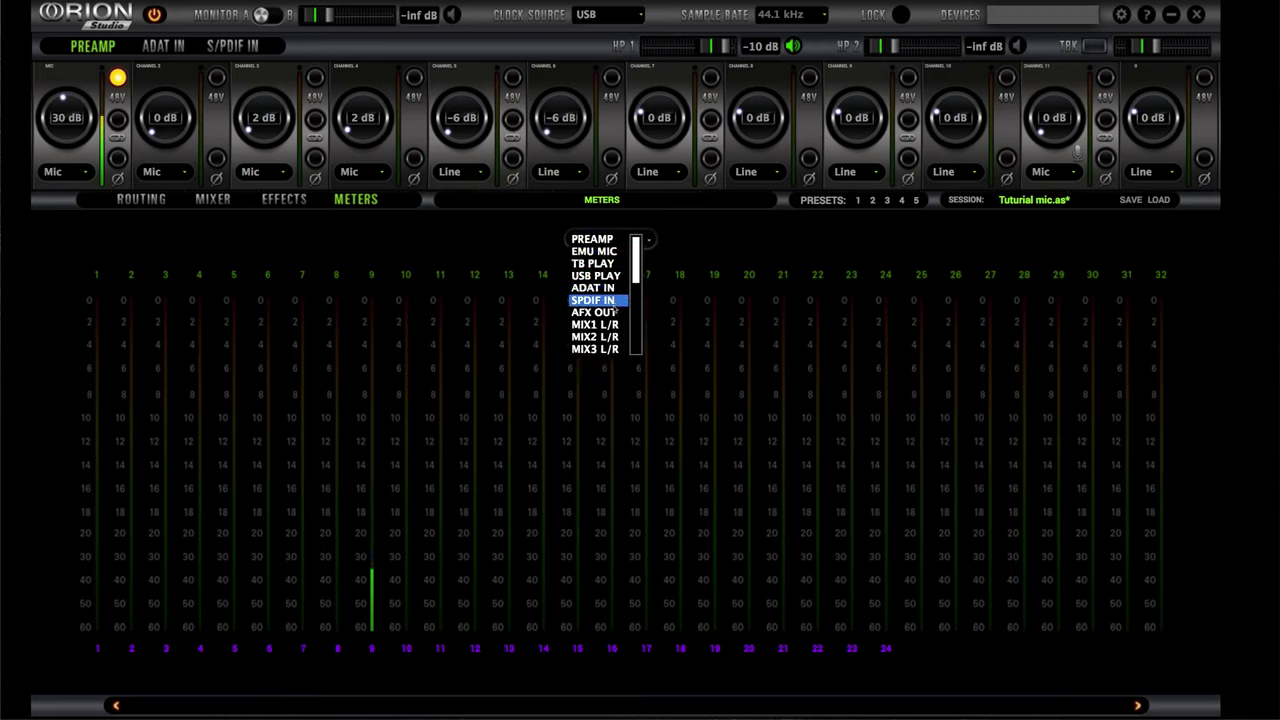
scroll(614, 312, down, 3)
scroll(614, 312, down, 2)
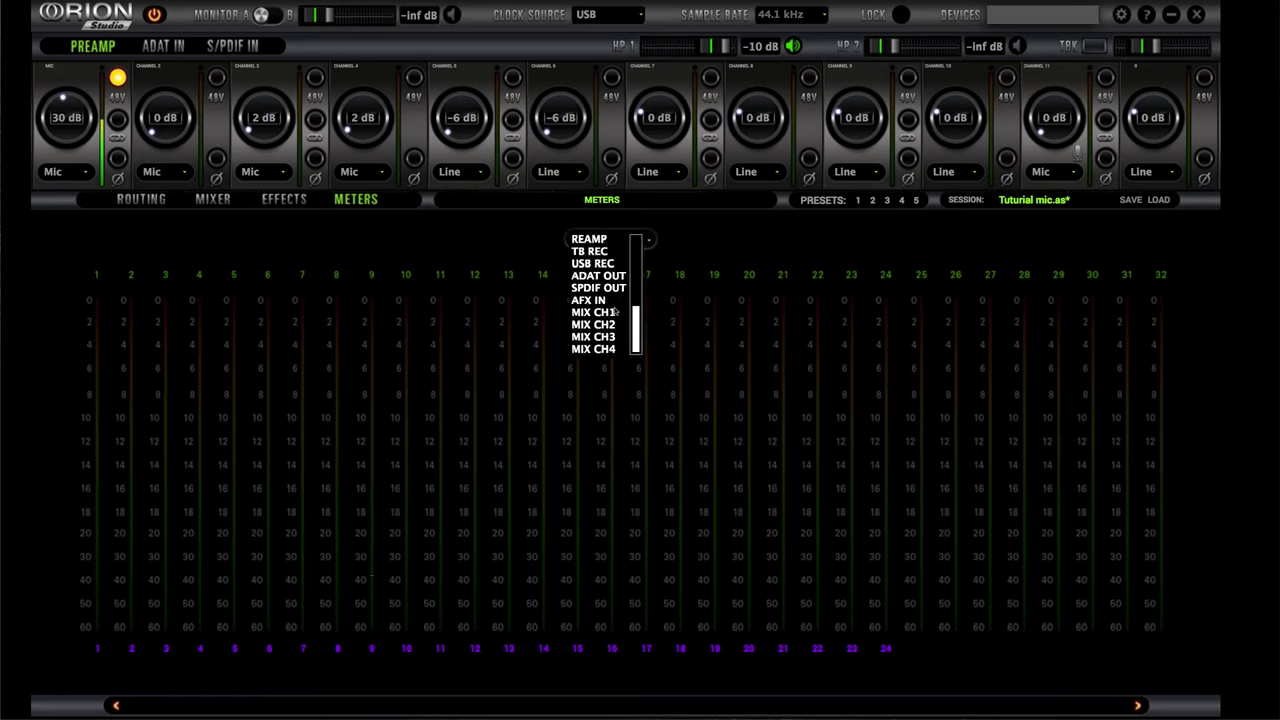
scroll(615, 311, up, 3)
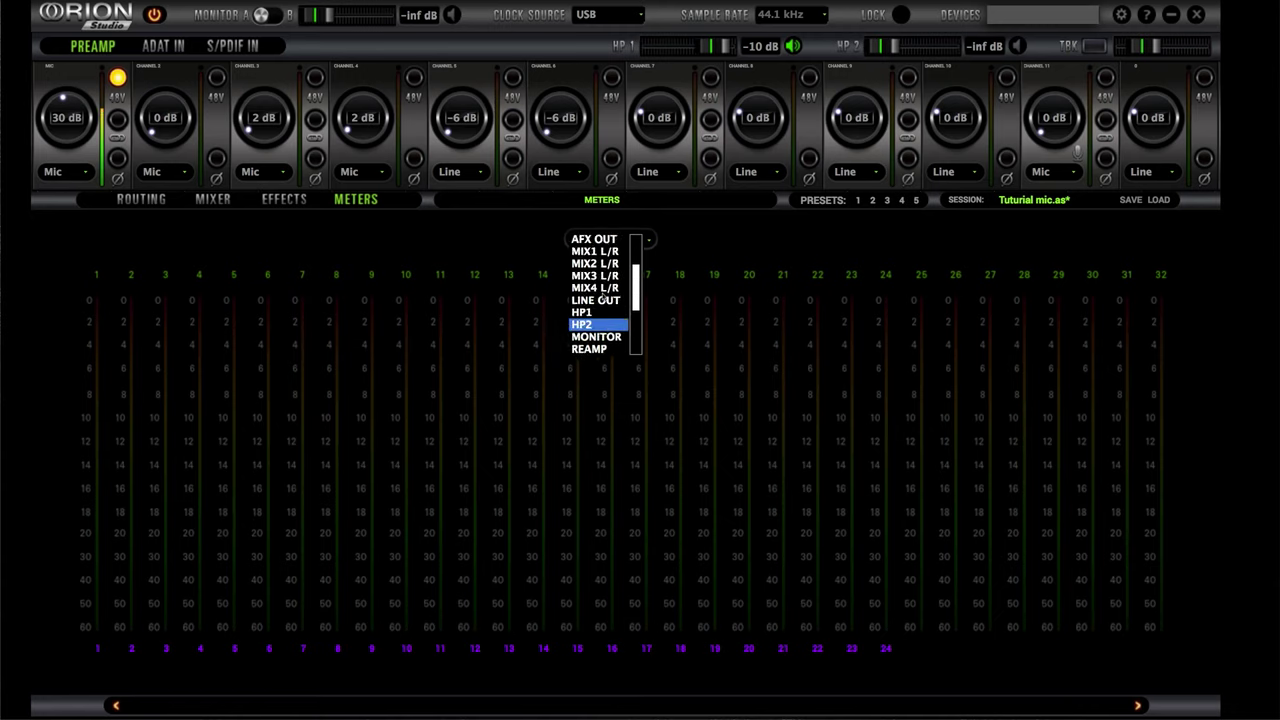
click(614, 303)
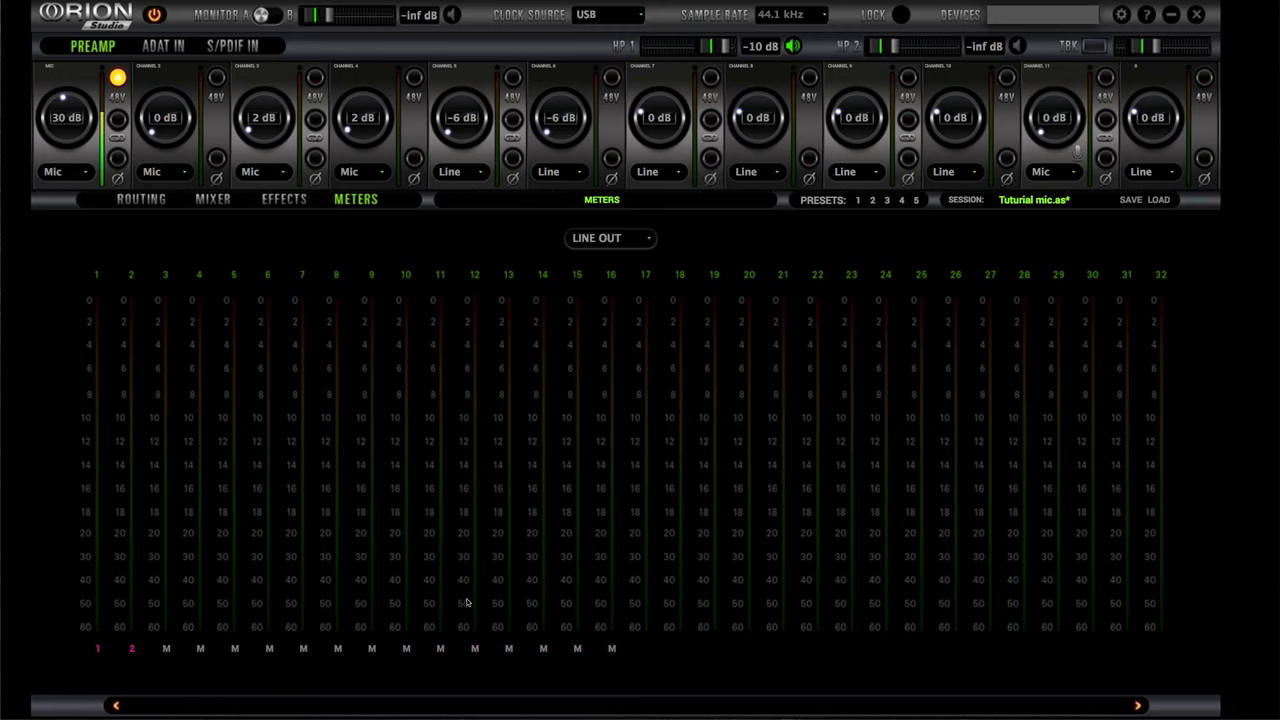
click(620, 244)
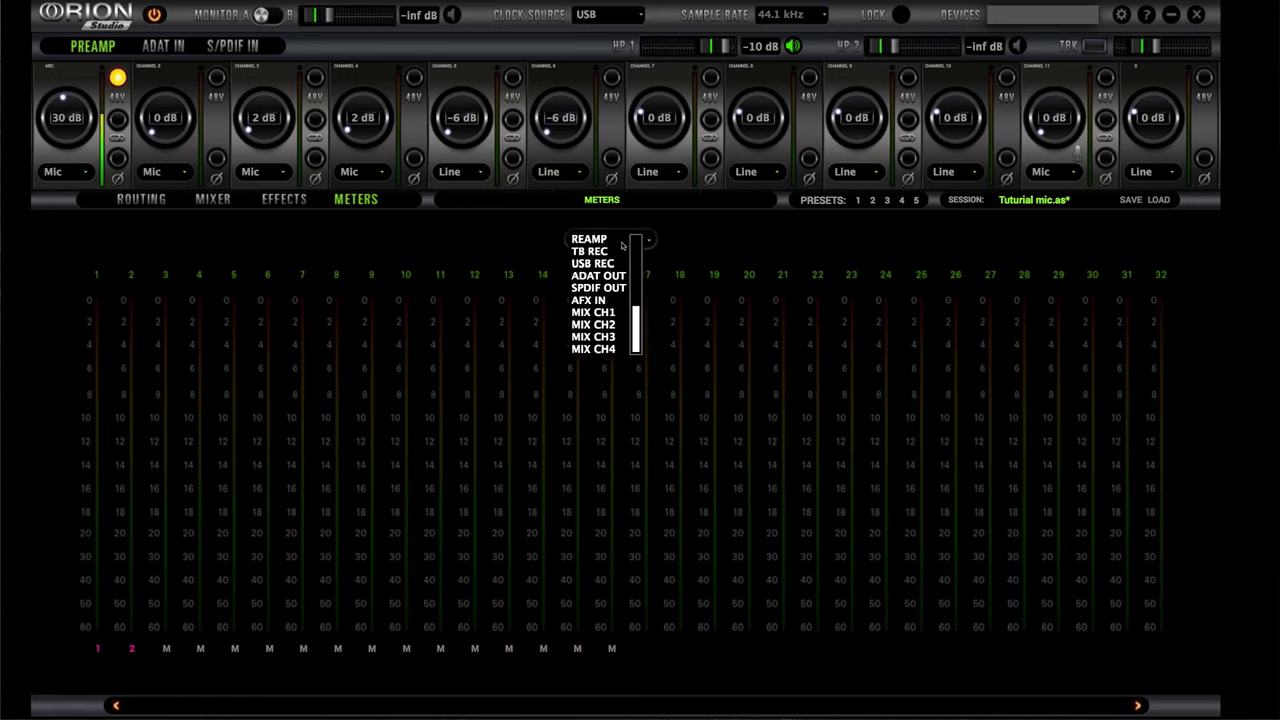
scroll(614, 243, down, 3)
click(328, 208)
- Review the effects, mixer, routing and meters views in turn, finishing on the routing grid
click(286, 201)
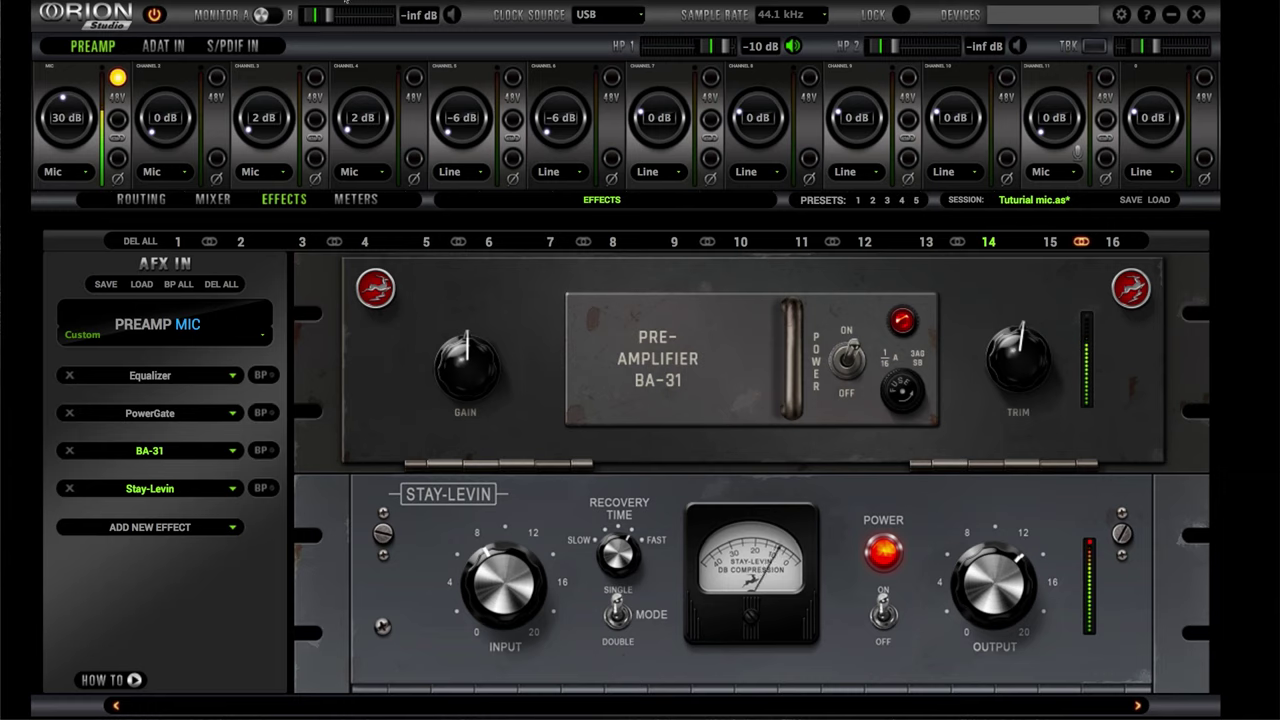
click(224, 202)
click(142, 200)
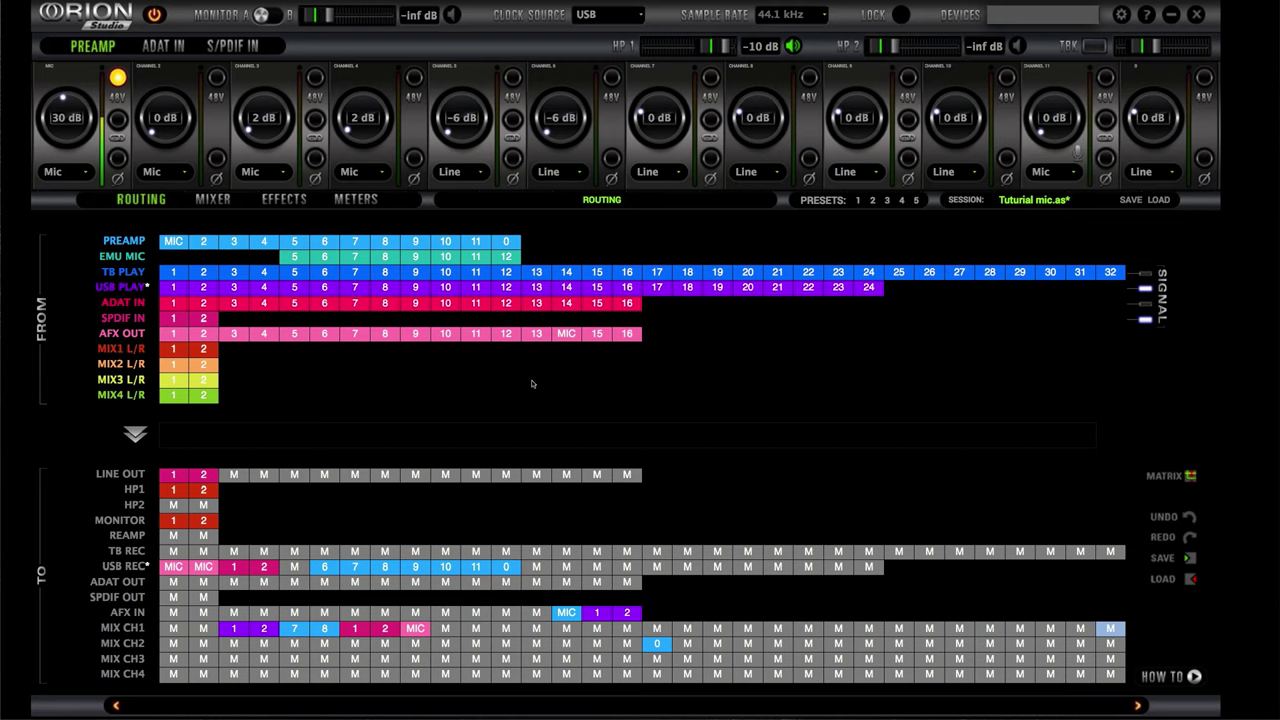
click(354, 200)
click(284, 199)
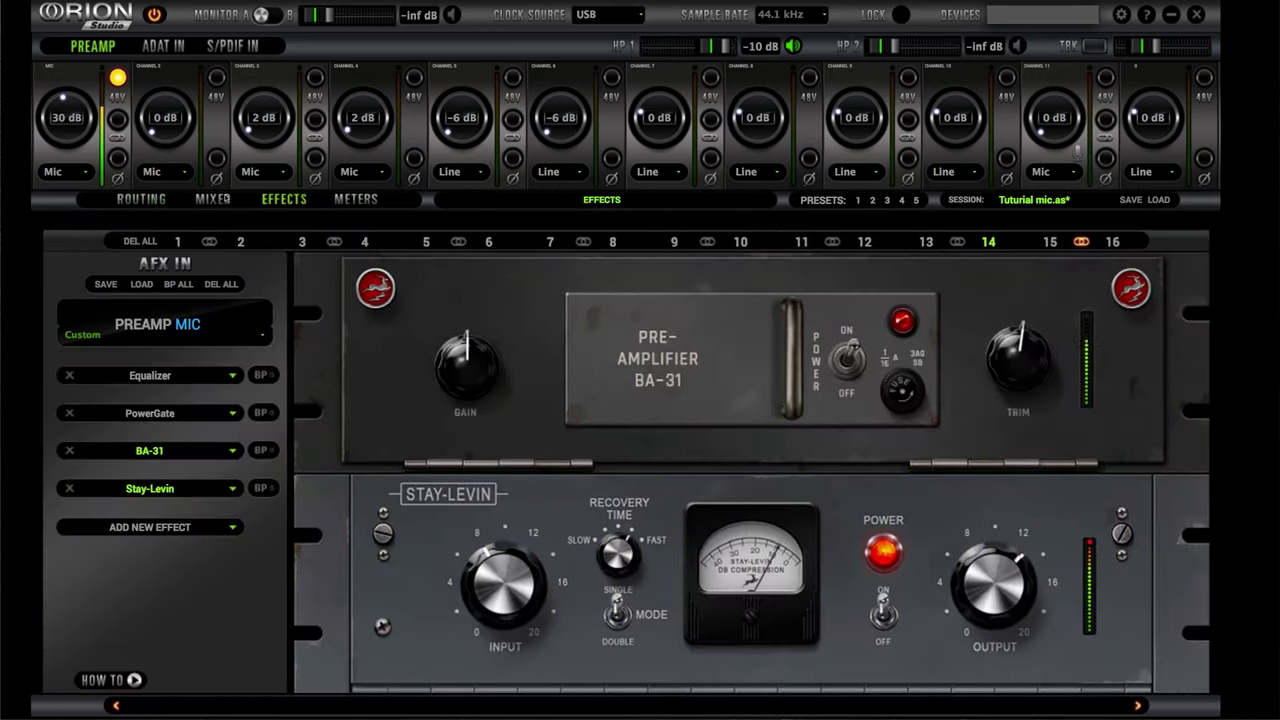
click(225, 200)
click(160, 200)
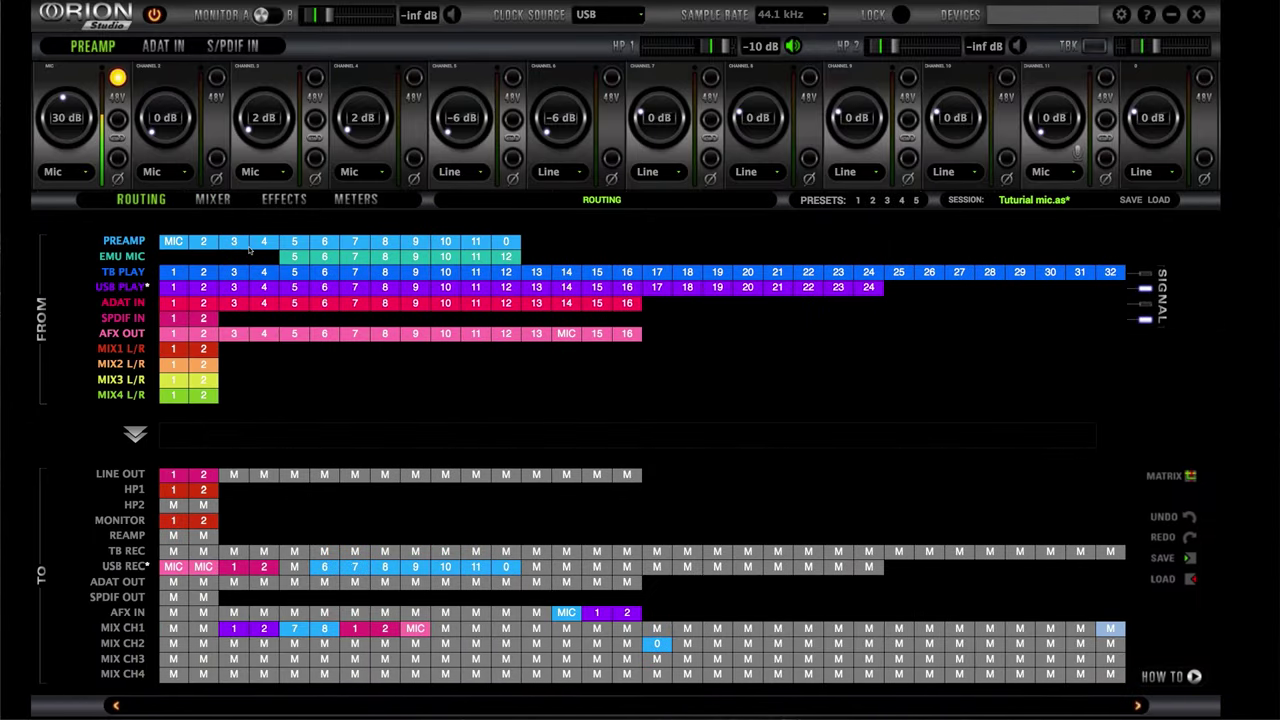
drag(250, 252, 255, 261)
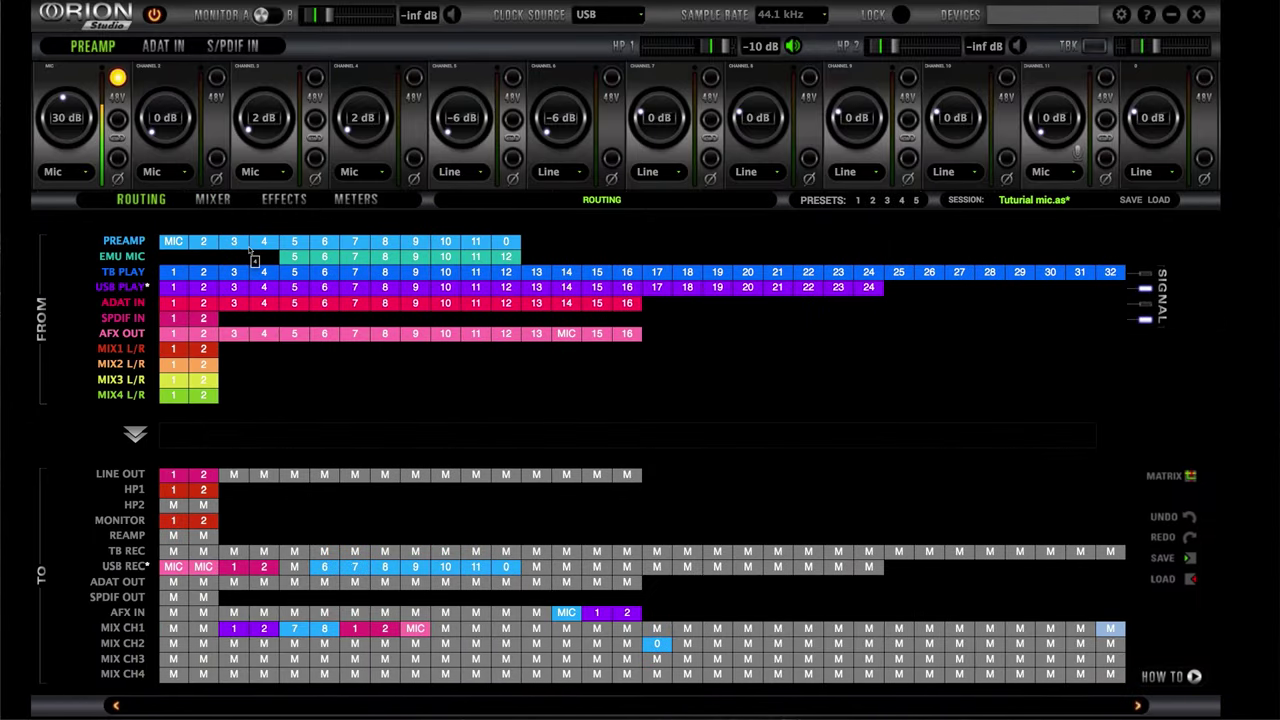